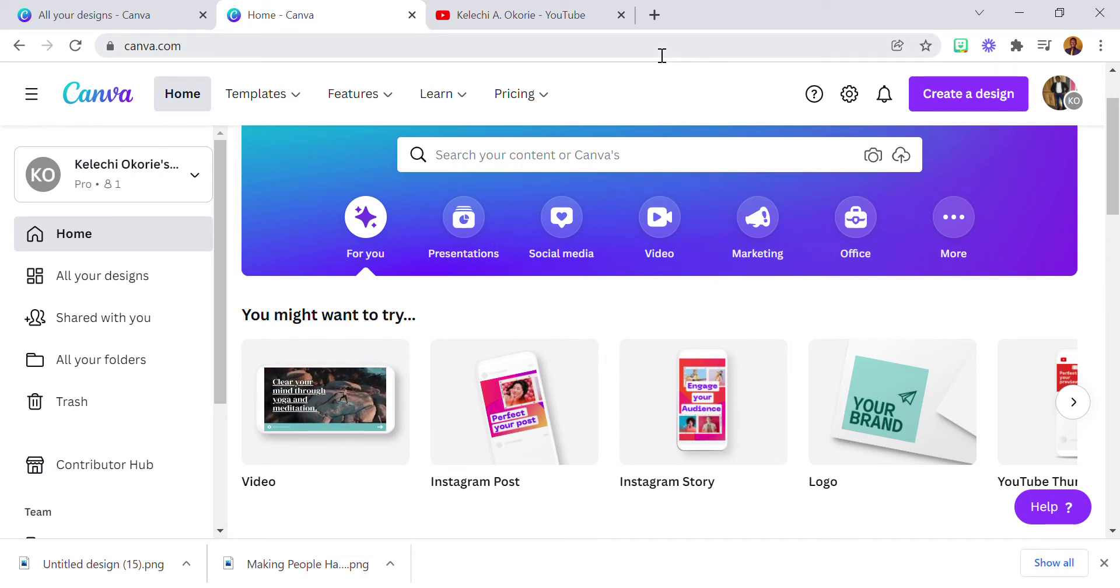
# Step: Switch to YouTube, open your own channel page to view its banner, and pause the channel trailer
pyautogui.click(570, 20)
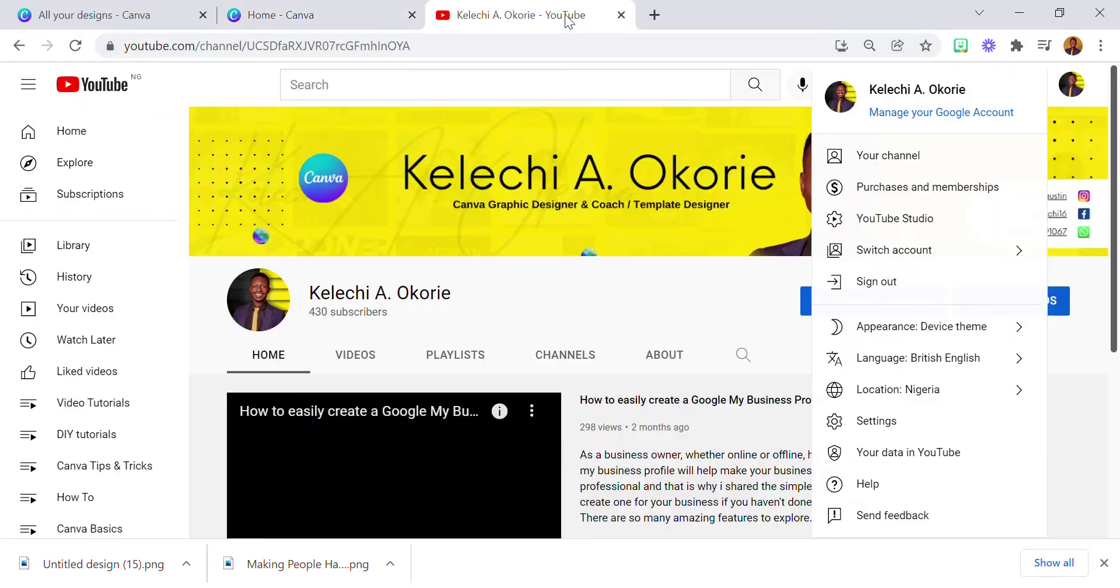
pyautogui.click(906, 159)
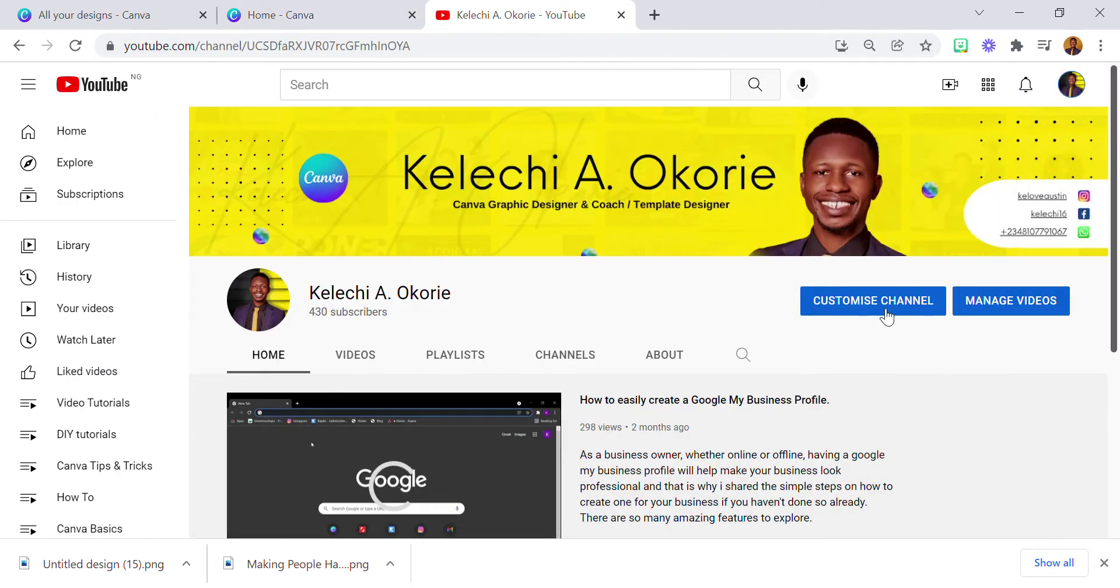
pyautogui.scroll(-1, 330, 453)
pyautogui.click(250, 484)
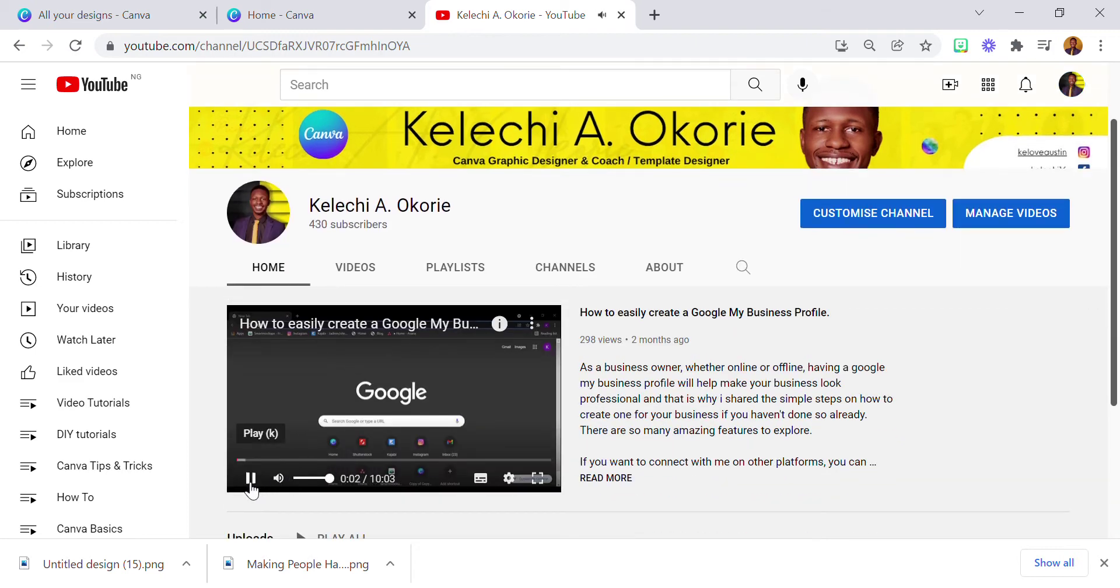
pyautogui.scroll(1, 850, 341)
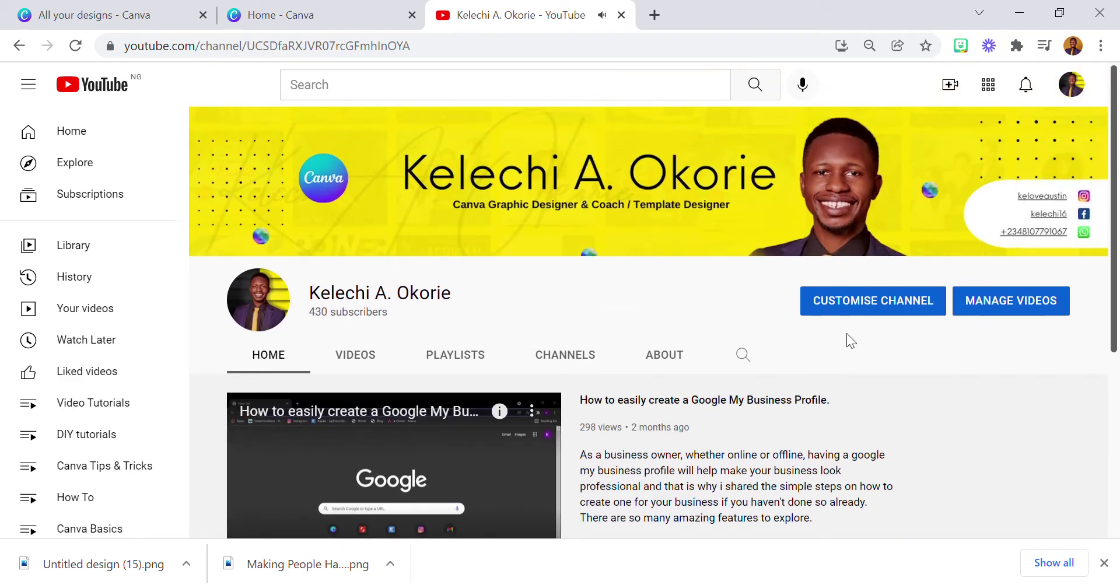
# Step: Open the channel's Branding customisation and choose an image file as the replacement banner to preview its crop areas
pyautogui.click(869, 302)
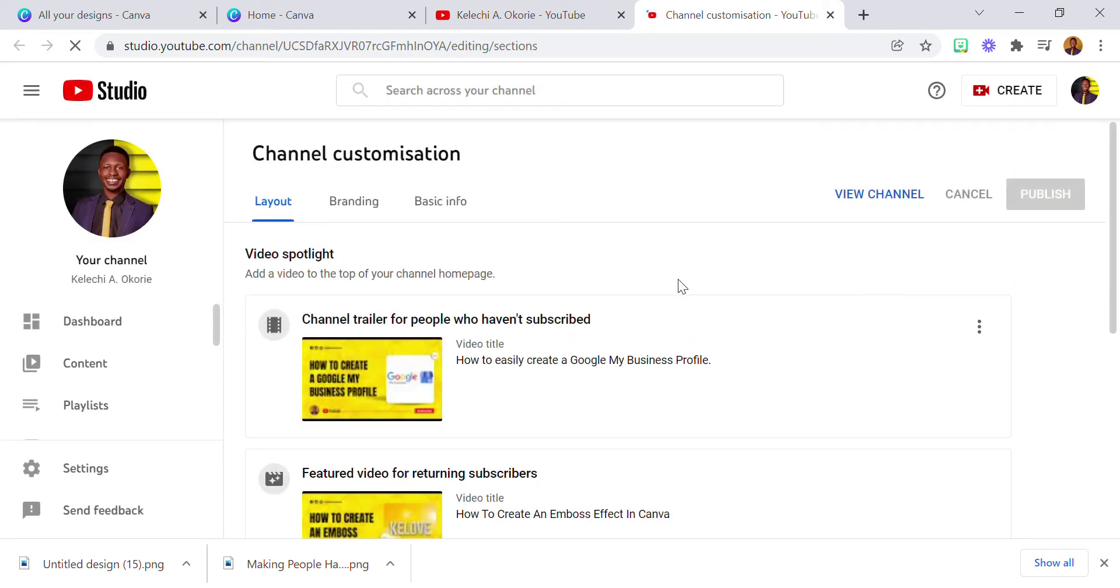
pyautogui.click(367, 203)
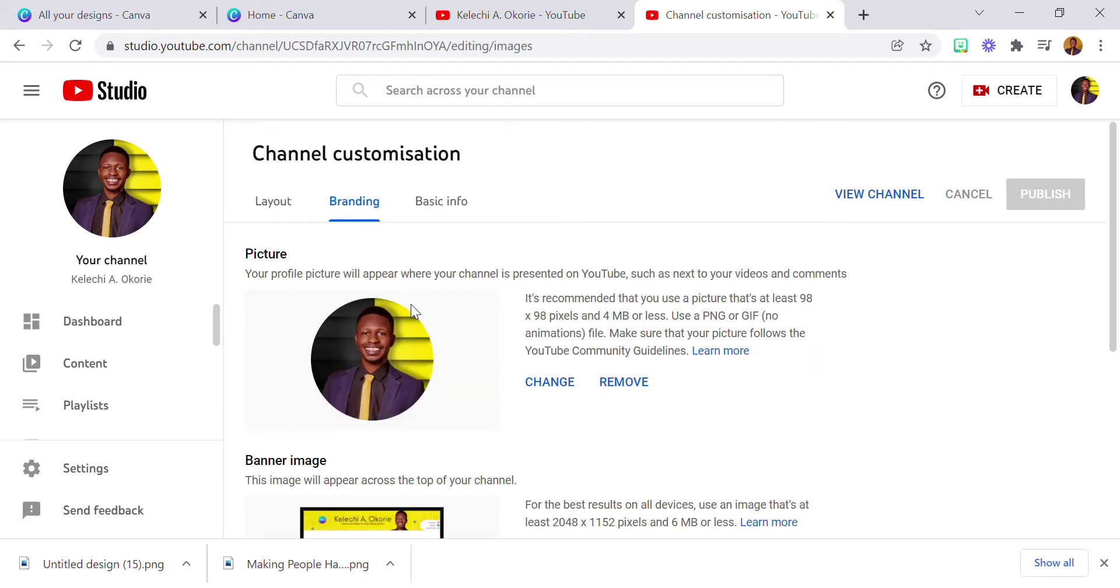
pyautogui.scroll(-3, 444, 384)
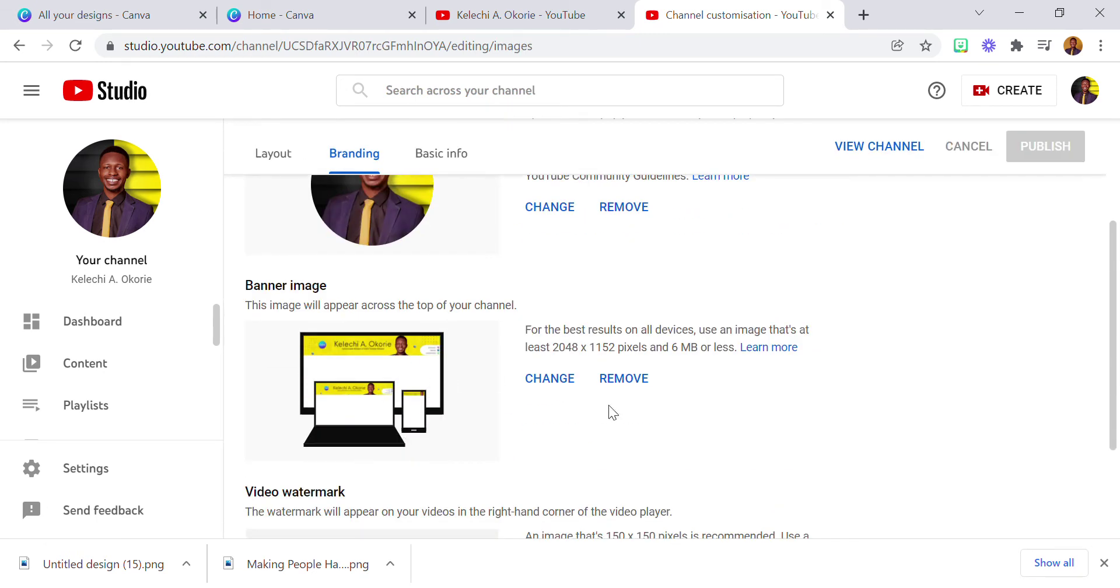
pyautogui.click(561, 387)
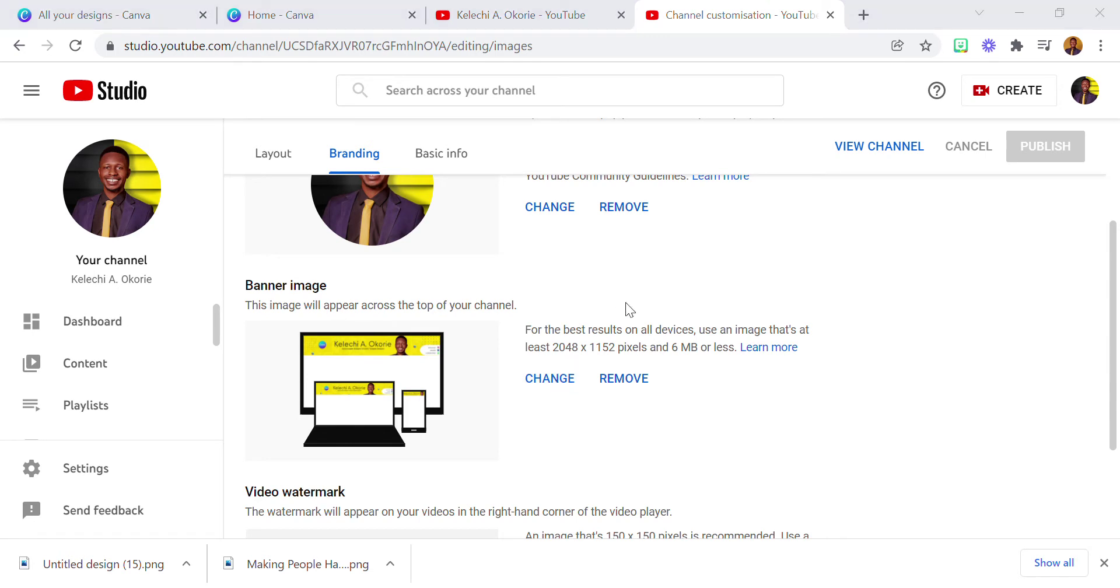
pyautogui.click(935, 442)
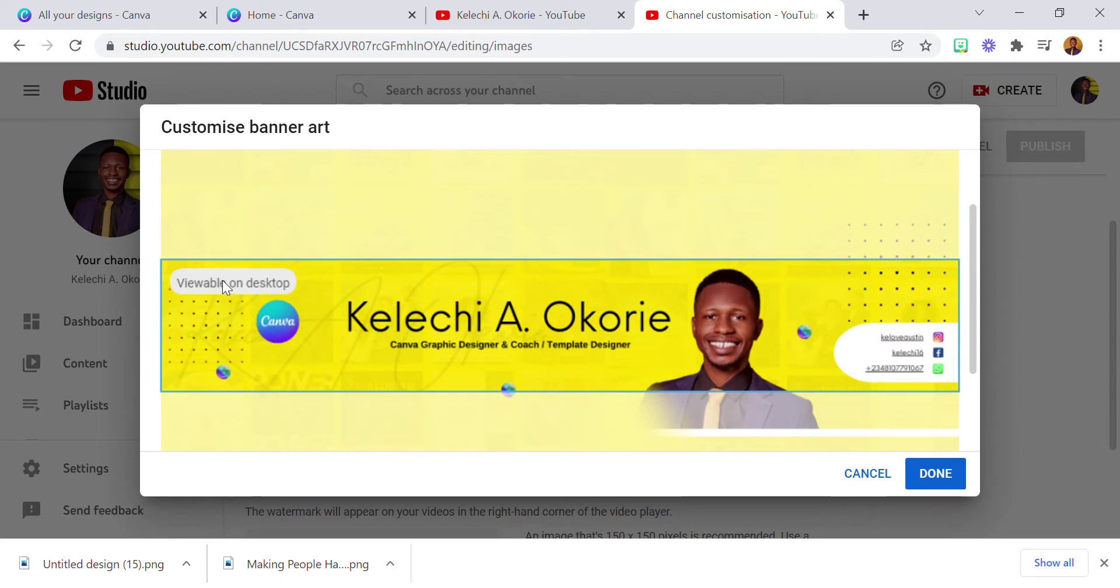
# Step: Examine the banner areas viewable on TV, desktop and all devices, cancel the banner change and return to the channel page
pyautogui.scroll(-1, 215, 282)
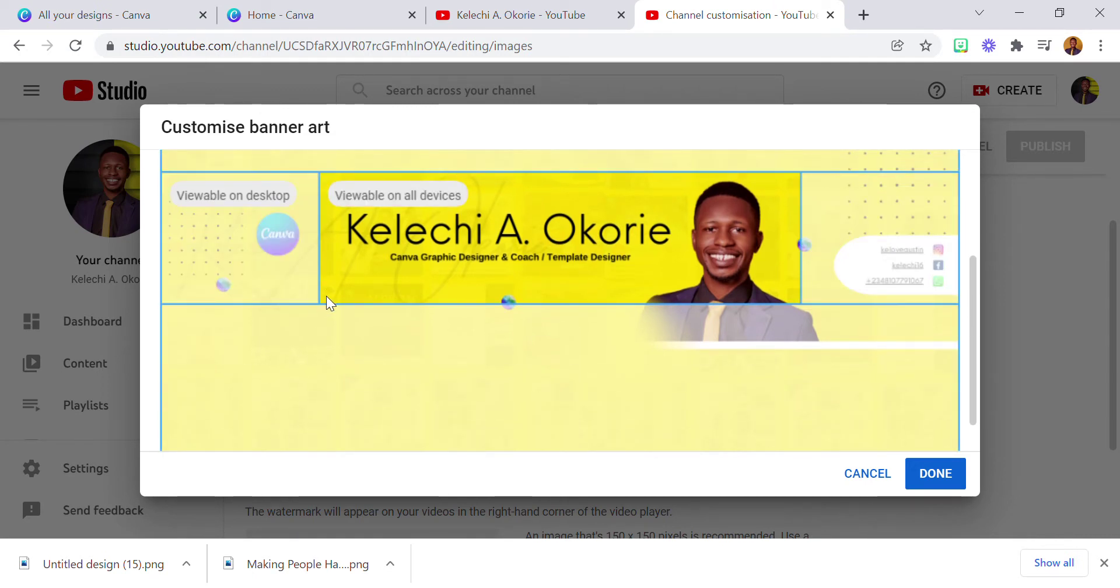
pyautogui.scroll(2, 316, 321)
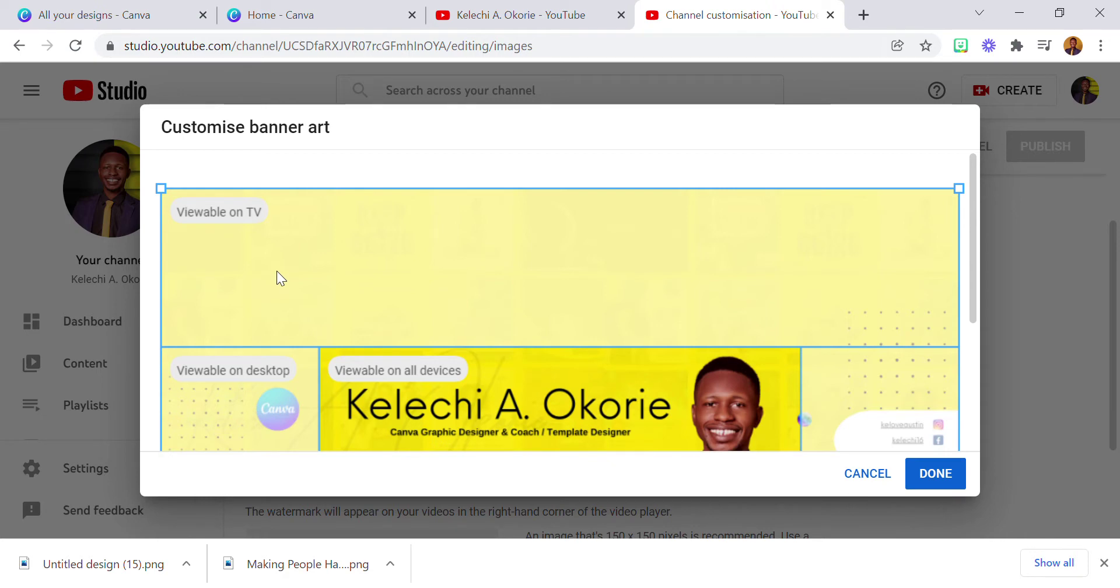
pyautogui.moveTo(239, 211)
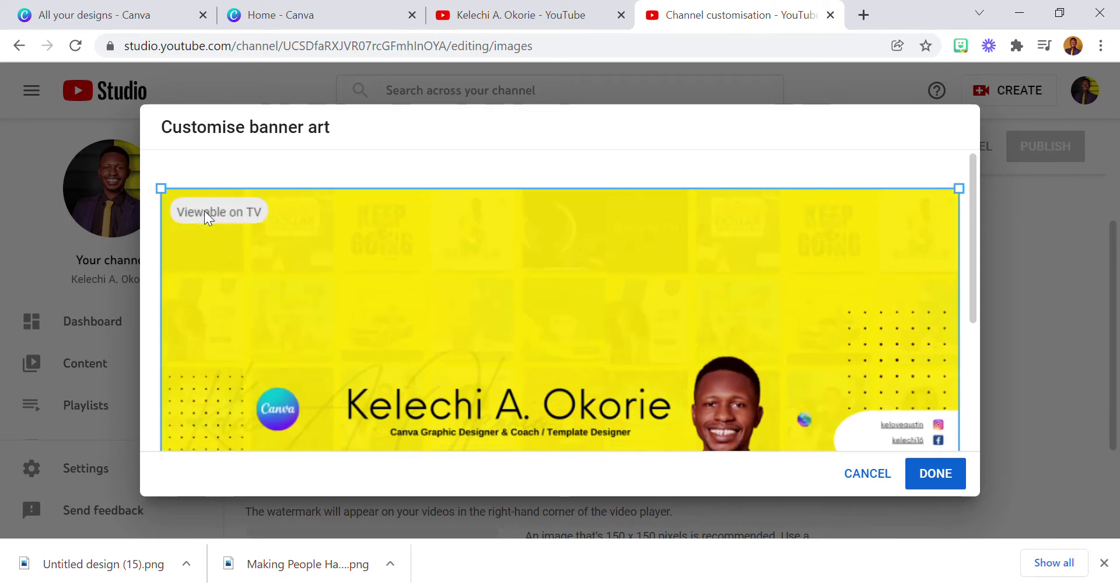
pyautogui.scroll(-3, 634, 335)
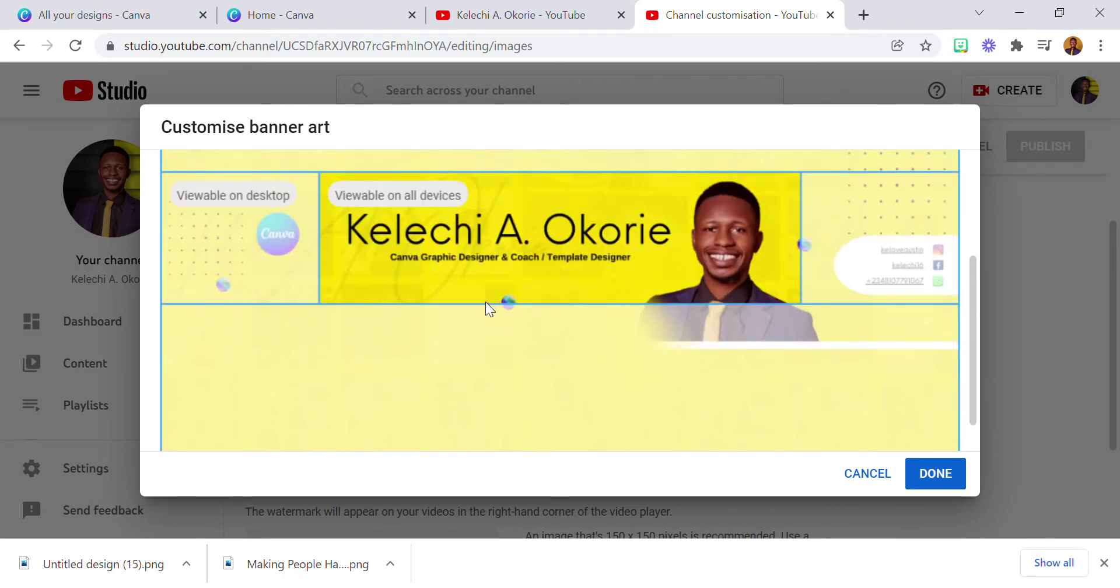
pyautogui.scroll(2, 490, 303)
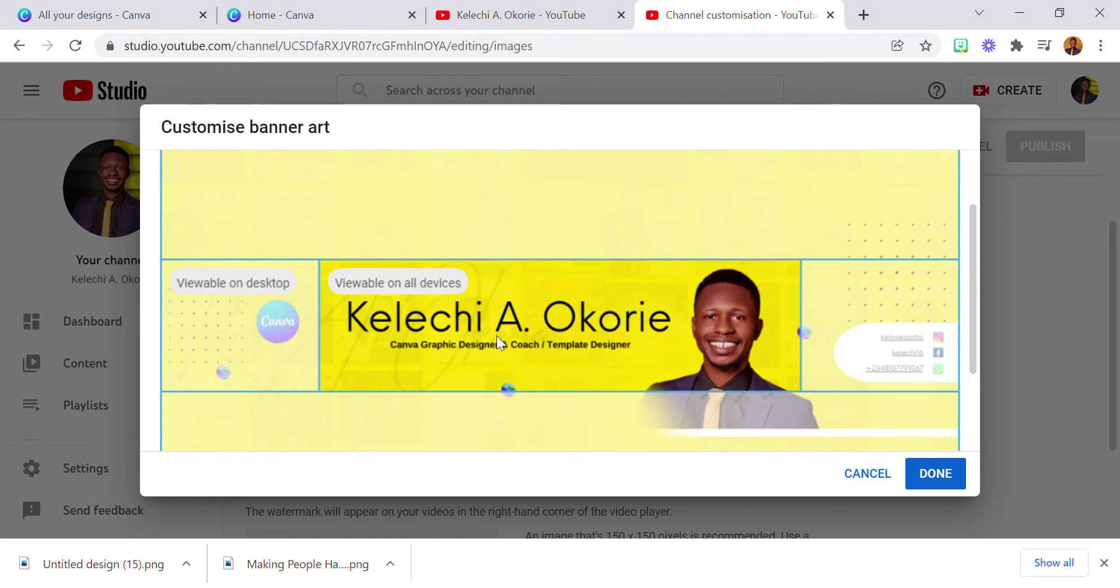
pyautogui.click(865, 474)
pyautogui.click(521, 15)
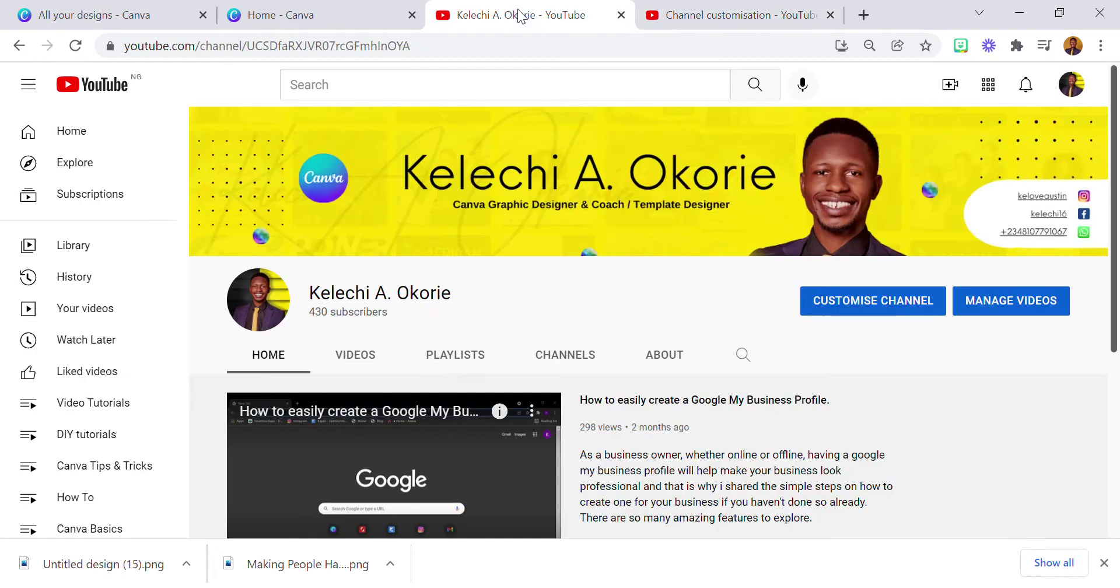
# Step: Switch to Canva, search the design types for "youtube banner" and create a blank YouTube Channel Art design
pyautogui.click(332, 14)
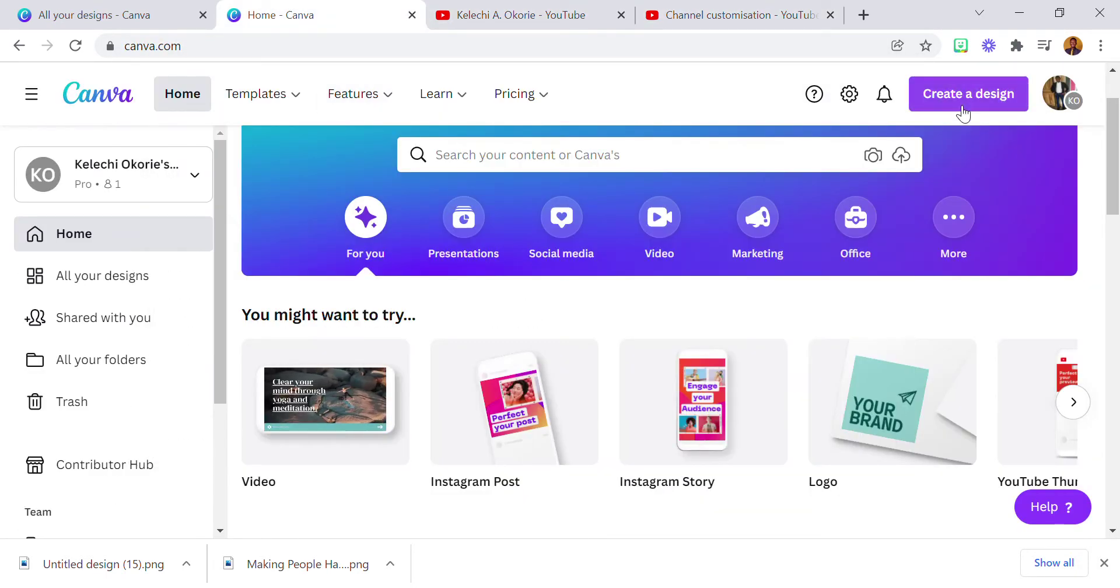
pyautogui.click(963, 95)
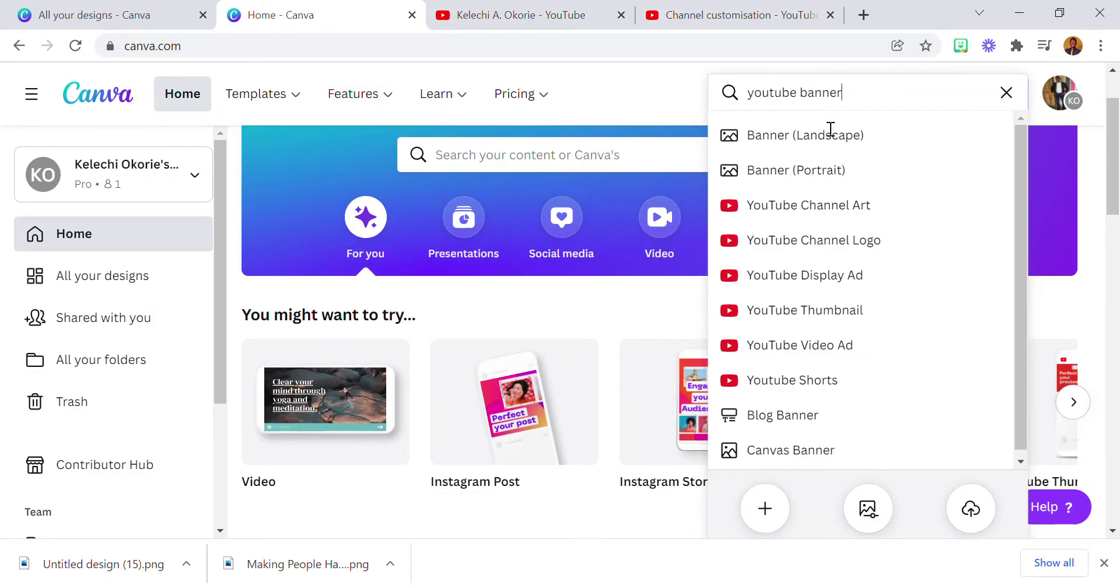
pyautogui.click(841, 207)
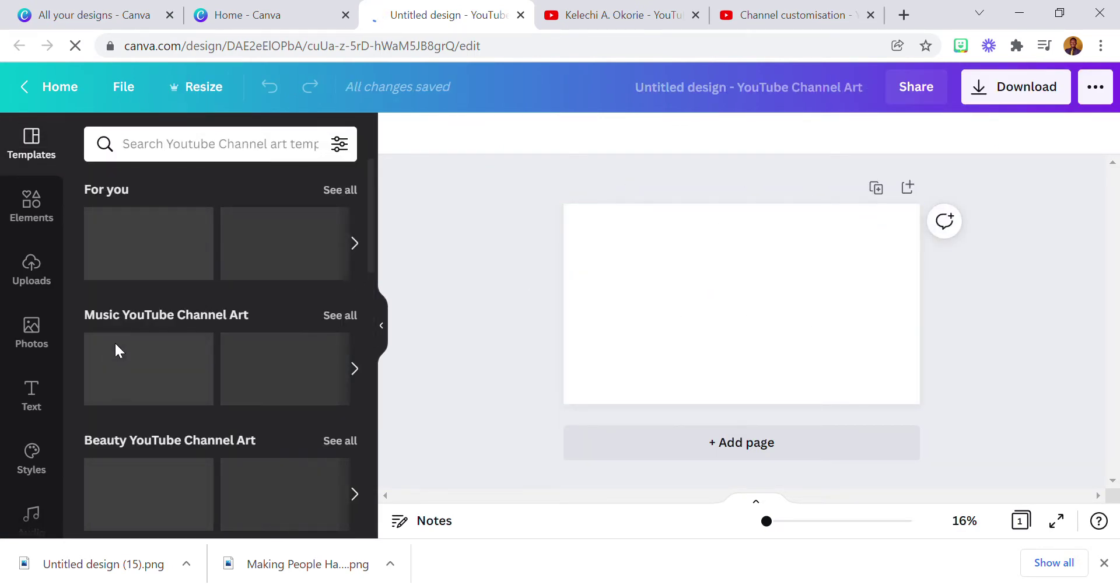
# Step: Add the grey channel art size guide from the Kelove folder to the page and open the photo library
pyautogui.scroll(-5, 33, 350)
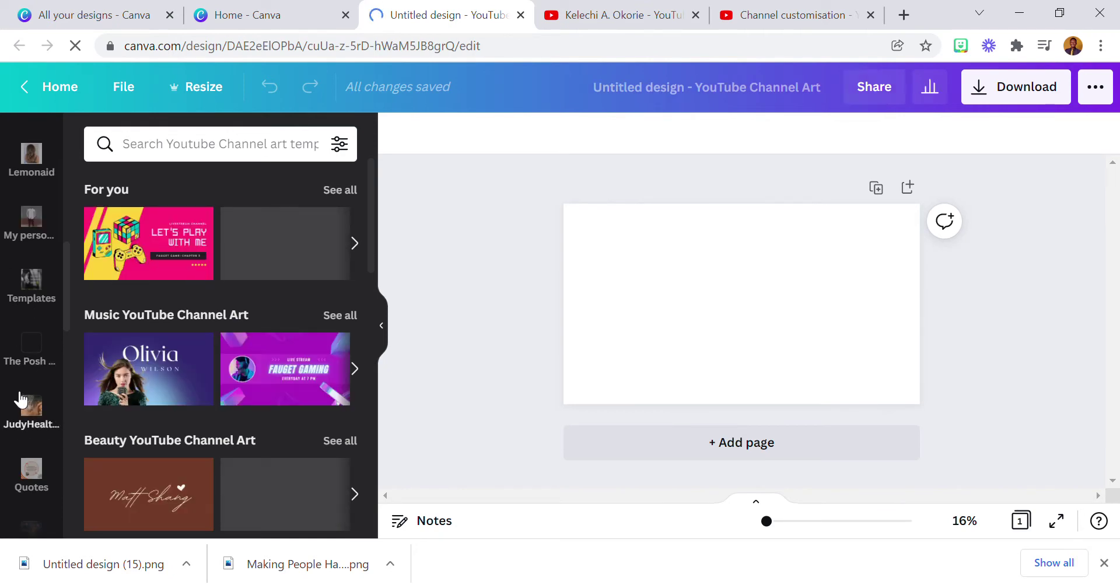
pyautogui.scroll(-7, 26, 414)
pyautogui.scroll(-6, 33, 409)
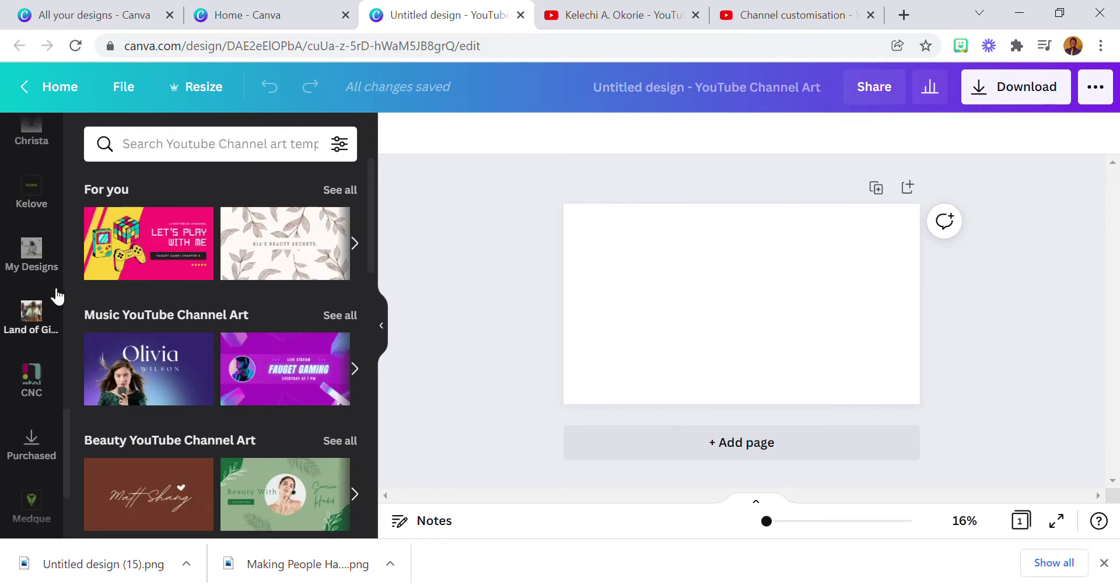
pyautogui.click(32, 192)
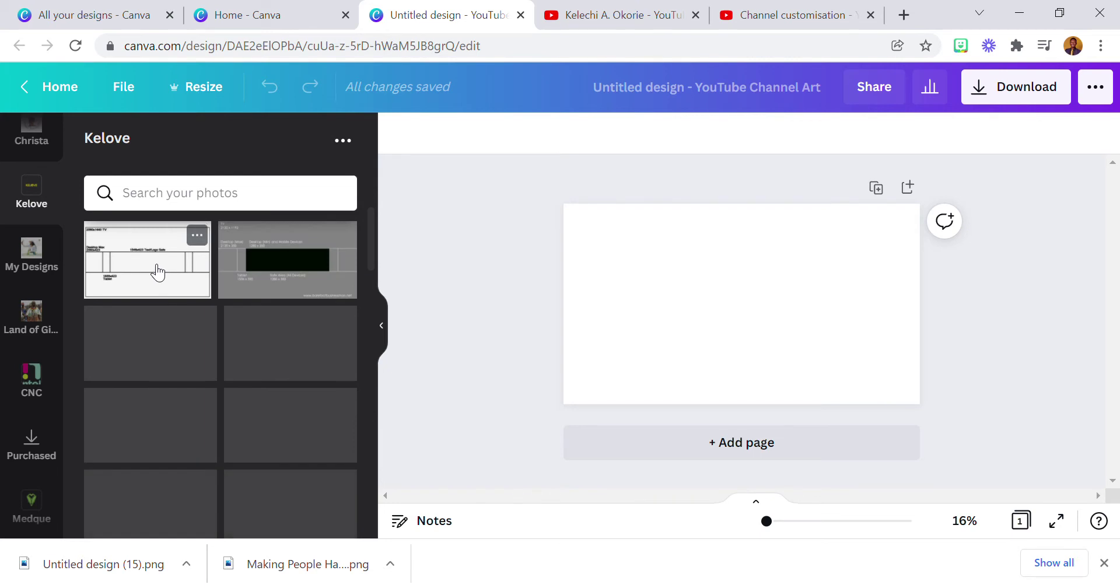
pyautogui.click(110, 233)
pyautogui.scroll(5, 36, 233)
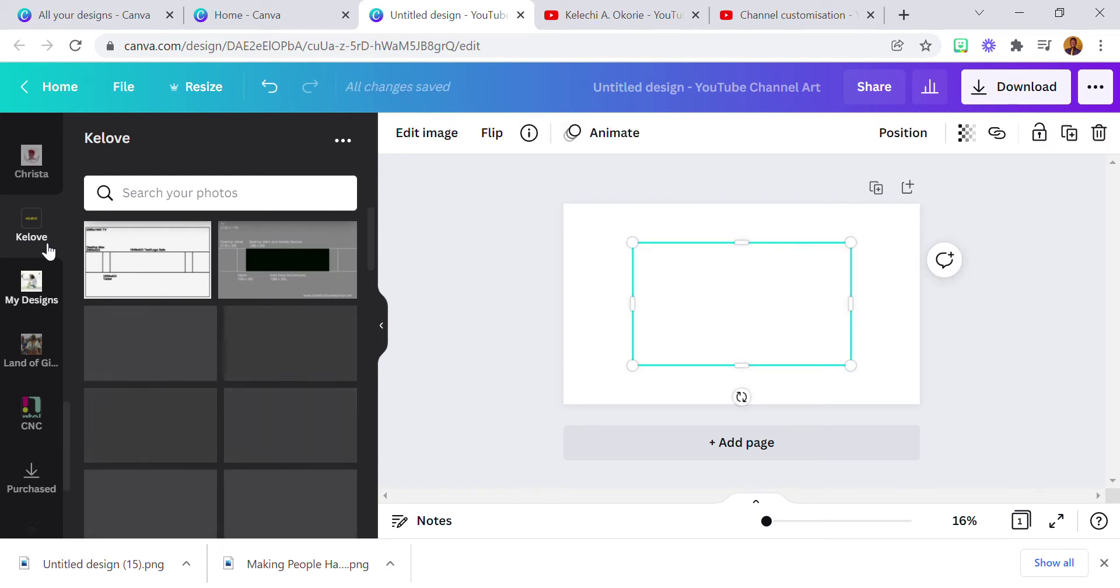
pyautogui.click(36, 228)
pyautogui.scroll(5, 36, 210)
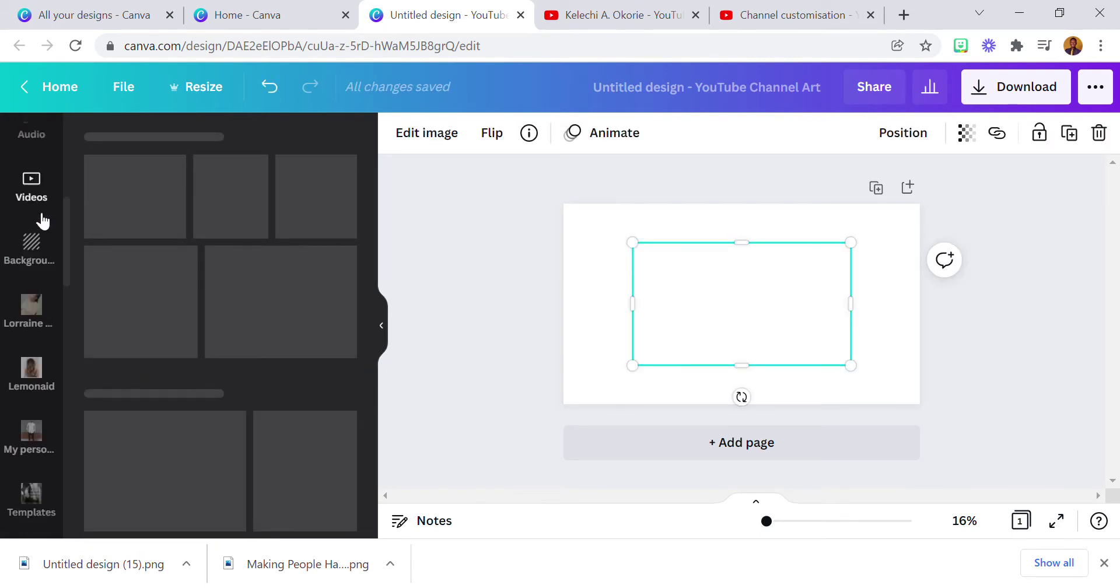
pyautogui.click(35, 161)
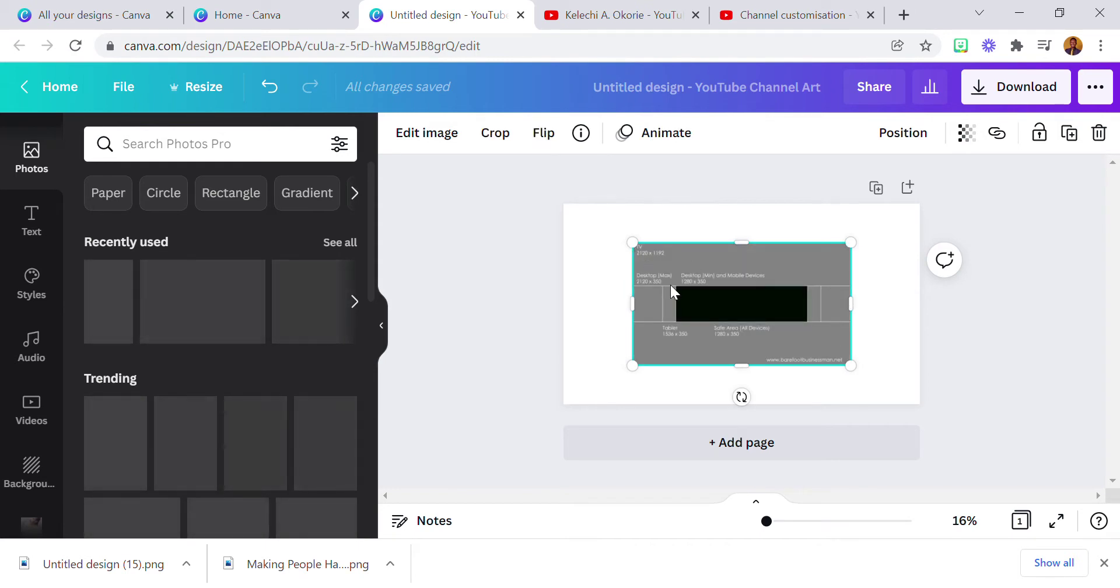
# Step: Enlarge the grey size guide to fill the whole page and lock it in place
pyautogui.moveTo(633, 243); pyautogui.dragTo(563, 203)
pyautogui.moveTo(862, 381); pyautogui.dragTo(930, 420)
pyautogui.click(1039, 133)
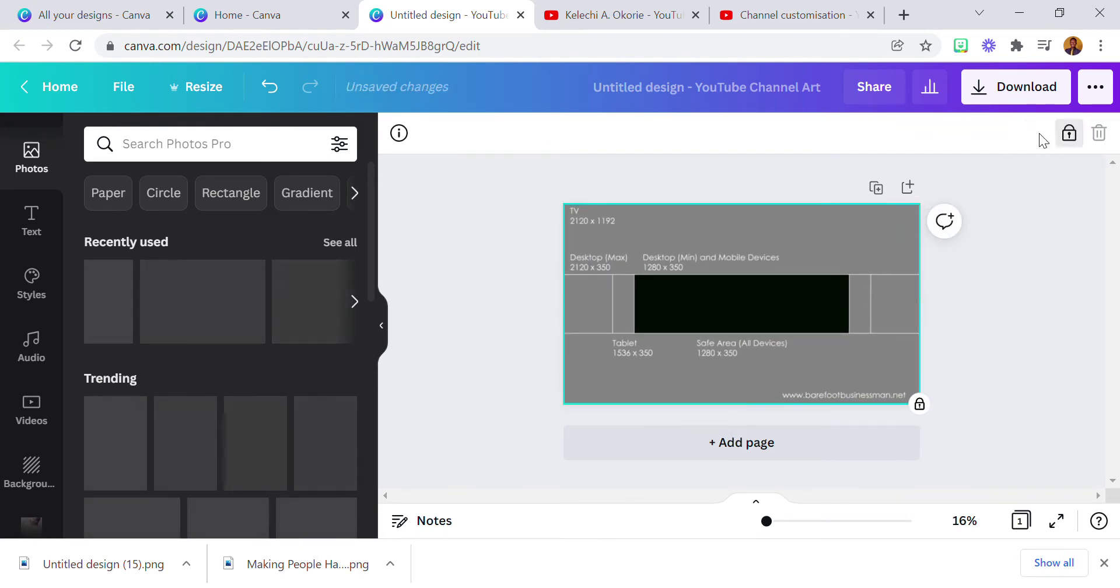
pyautogui.click(564, 257)
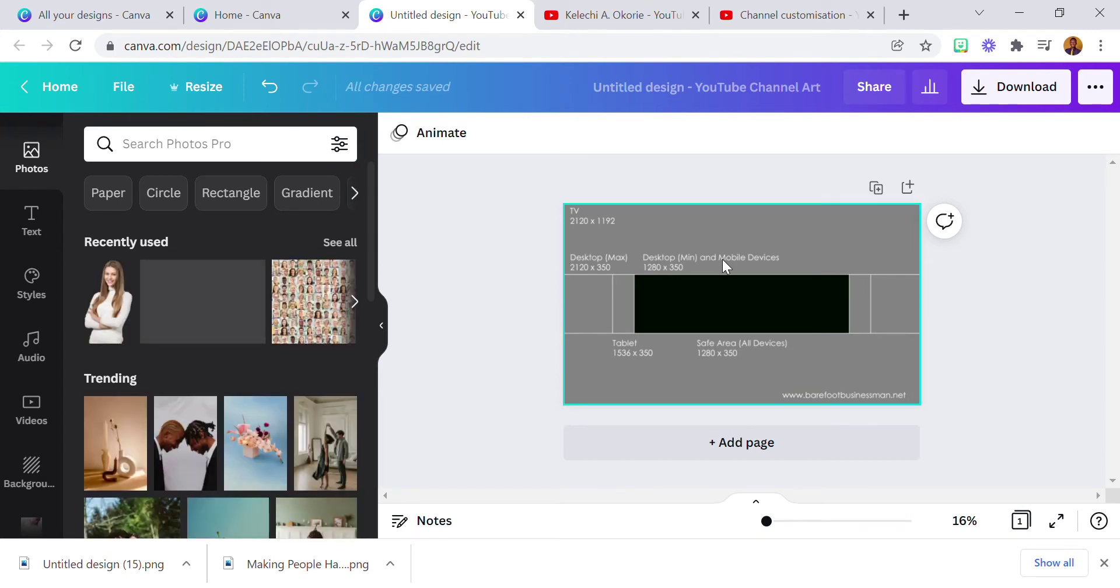
pyautogui.scroll(-6, 361, 309)
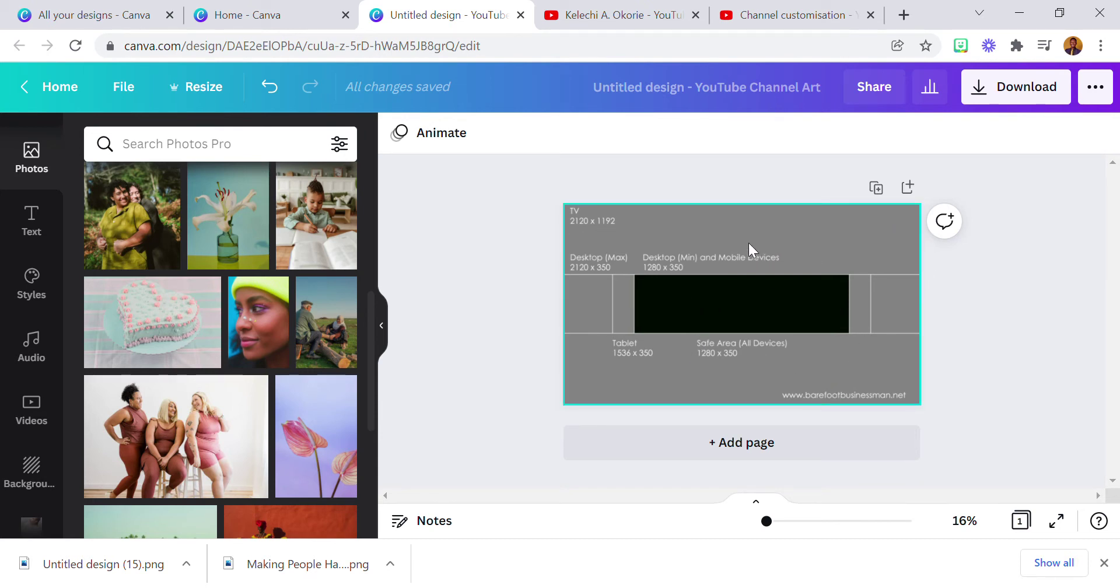
# Step: Unlock the size guide and crop its bottom edge upward to expose a narrow strip of the page, then deselect it
pyautogui.click(860, 250)
pyautogui.click(1070, 133)
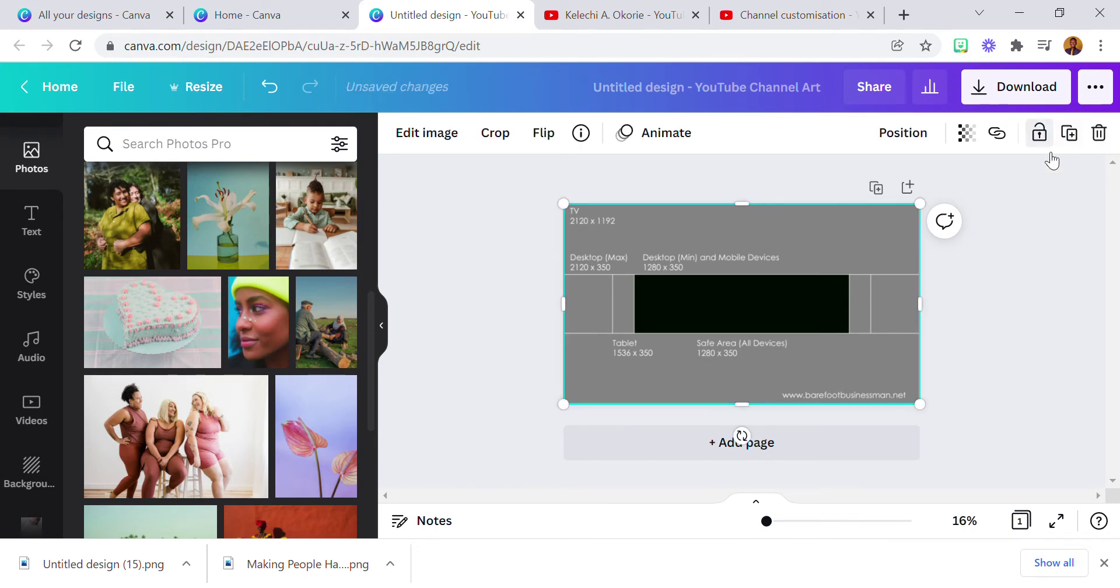
pyautogui.moveTo(825, 413); pyautogui.dragTo(823, 378)
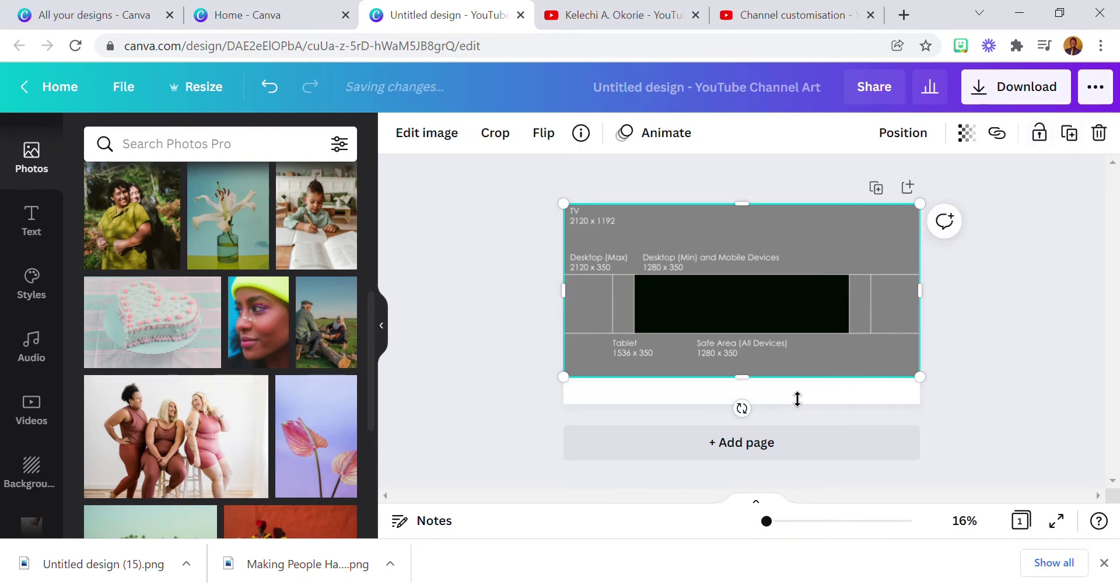
pyautogui.click(511, 381)
# Step: Set the recently used collage of business portraits as the page background
pyautogui.scroll(5, 222, 404)
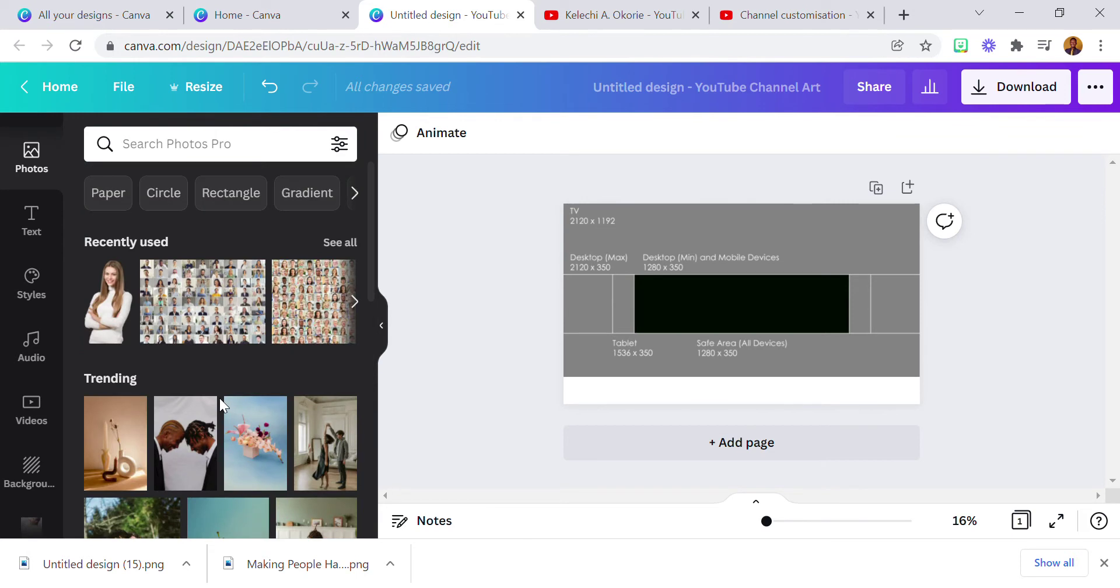
pyautogui.moveTo(226, 303); pyautogui.dragTo(573, 399)
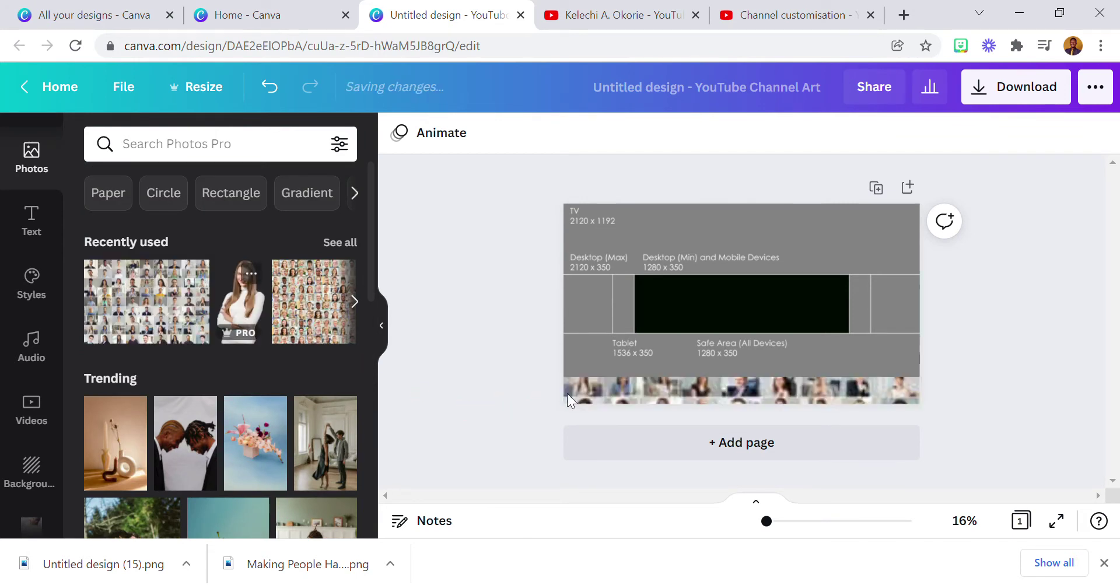
# Step: Replace the page background with a solid pinkish-red colour
pyautogui.click(628, 402)
pyautogui.click(399, 133)
pyautogui.scroll(-5, 191, 386)
pyautogui.scroll(3, 217, 345)
pyautogui.scroll(-3, 218, 345)
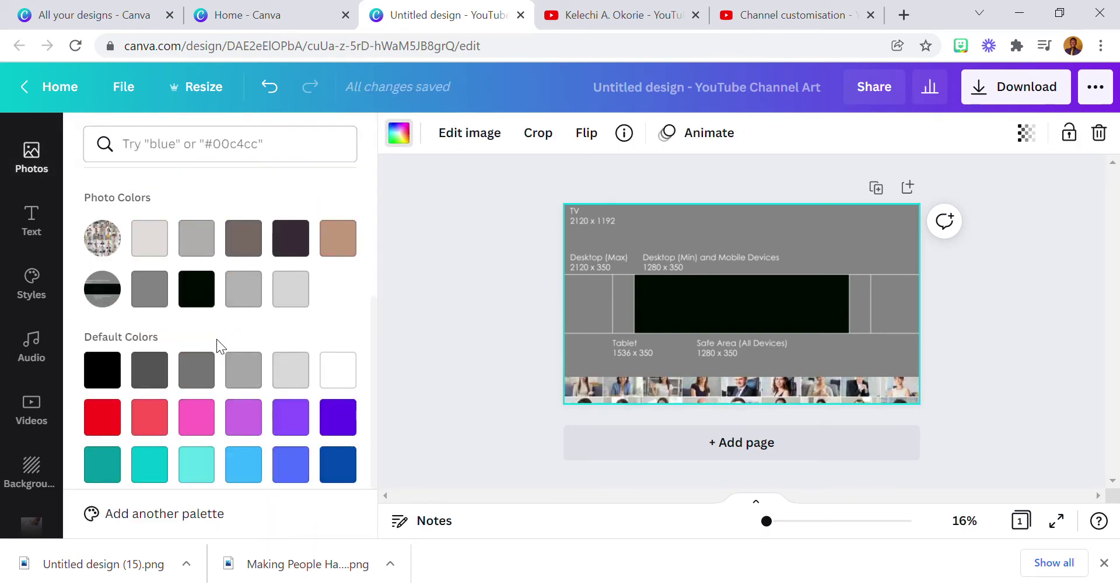
pyautogui.scroll(2, 221, 346)
pyautogui.click(343, 225)
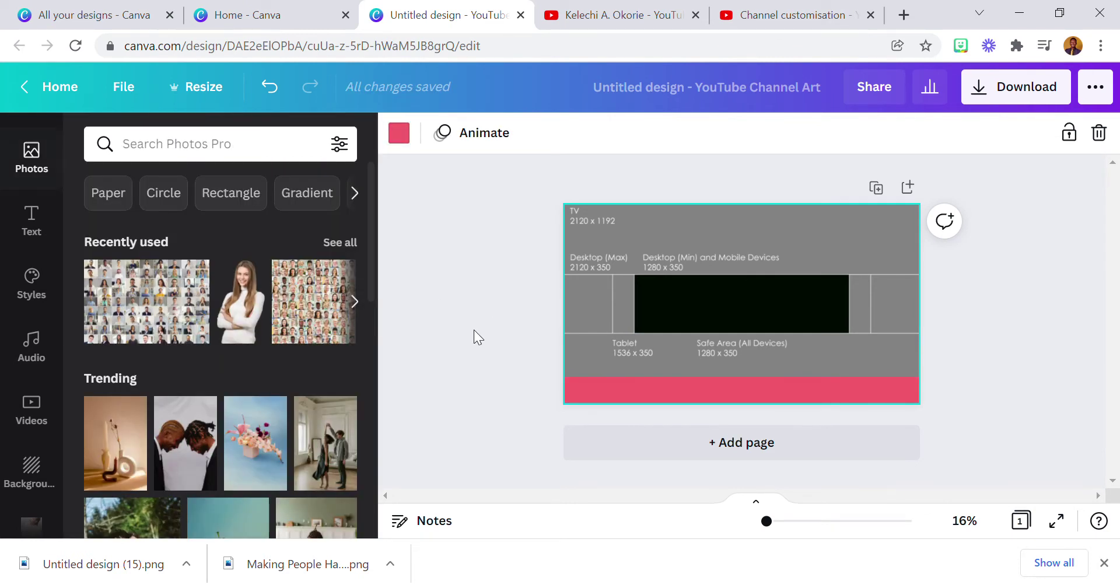
# Step: Place the business-portrait collage as the background over the pinkish-red colour and set its transparency to 10
pyautogui.moveTo(165, 315); pyautogui.dragTo(579, 394)
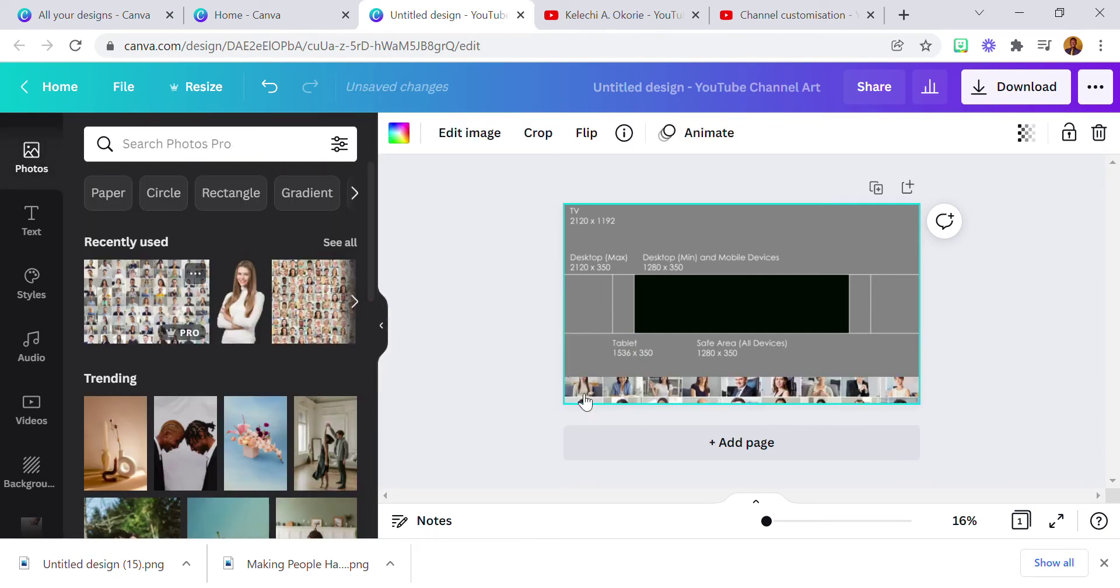
pyautogui.click(1028, 140)
pyautogui.moveTo(978, 193); pyautogui.dragTo(881, 211)
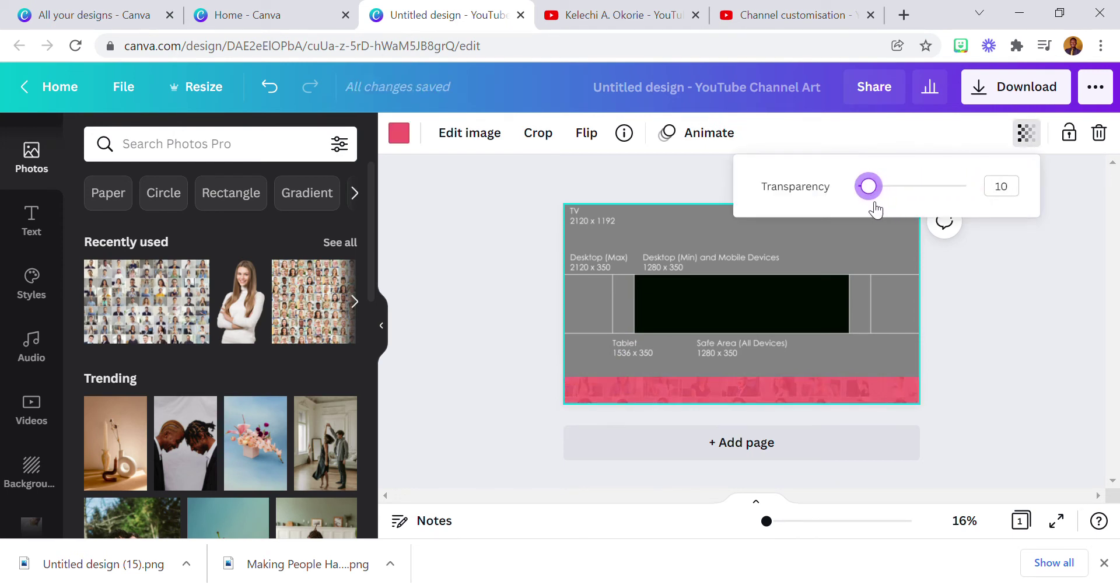
# Step: Extend the size guide's bottom edge back down to cover the full page, then lock it and deselect it
pyautogui.moveTo(780, 377); pyautogui.dragTo(785, 408)
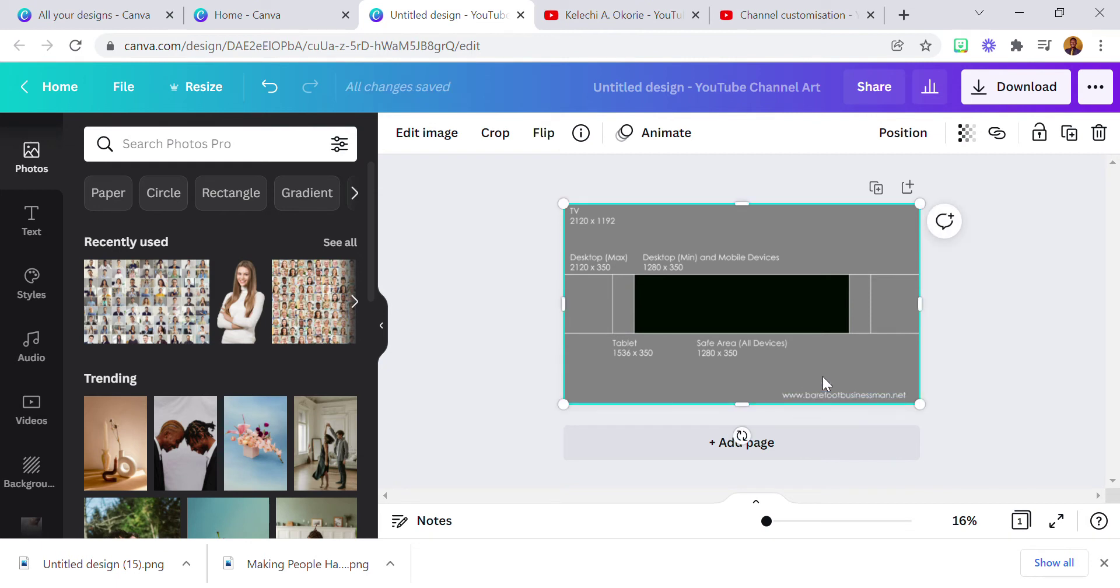
pyautogui.click(1042, 140)
pyautogui.click(991, 250)
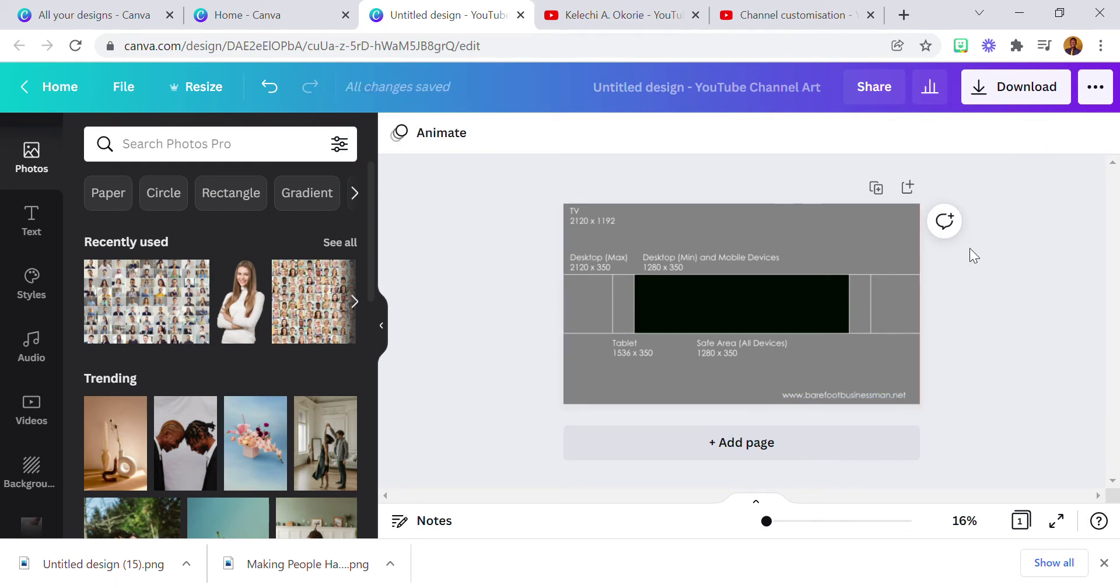
# Step: Add the recently used cutout of the woman in white, shrink it and place it over the right end of the black safe area
pyautogui.click(245, 300)
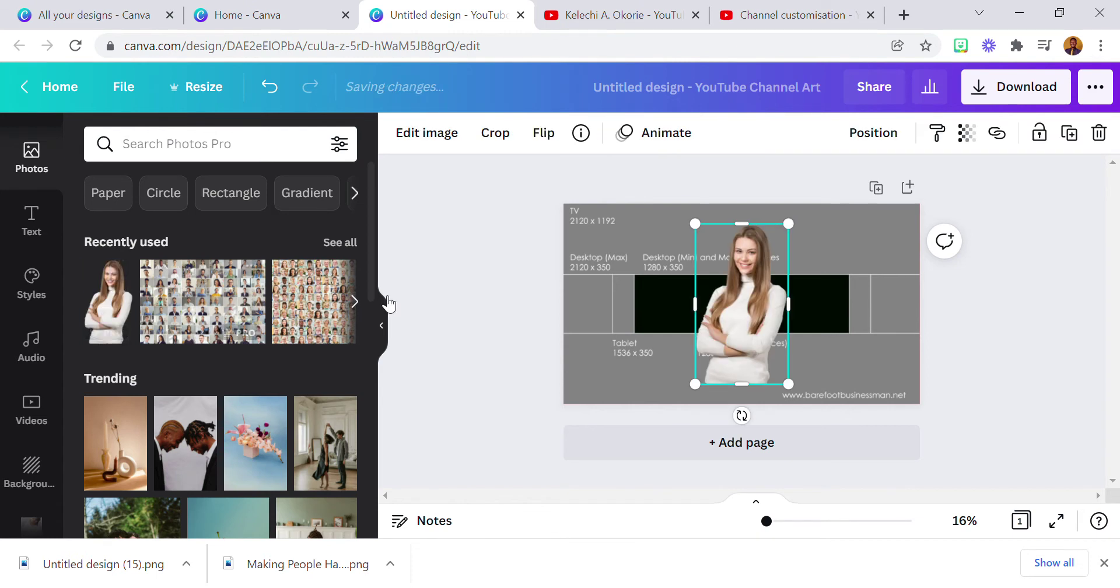
pyautogui.moveTo(737, 299); pyautogui.dragTo(733, 352)
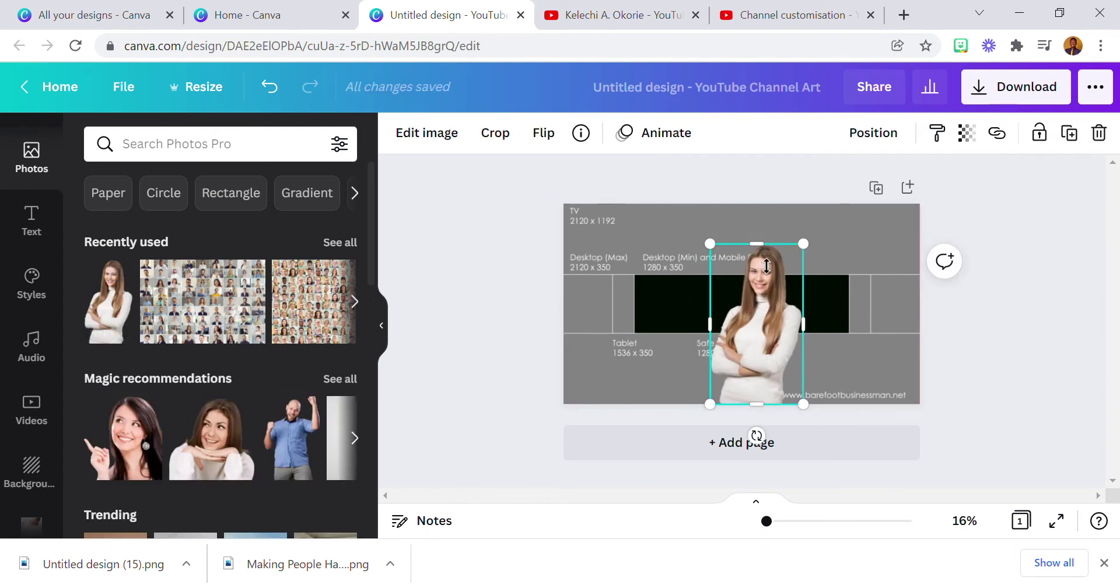
pyautogui.moveTo(814, 259); pyautogui.dragTo(829, 234)
pyautogui.moveTo(782, 271); pyautogui.dragTo(809, 348)
pyautogui.moveTo(855, 464); pyautogui.dragTo(810, 373)
pyautogui.click(1059, 247)
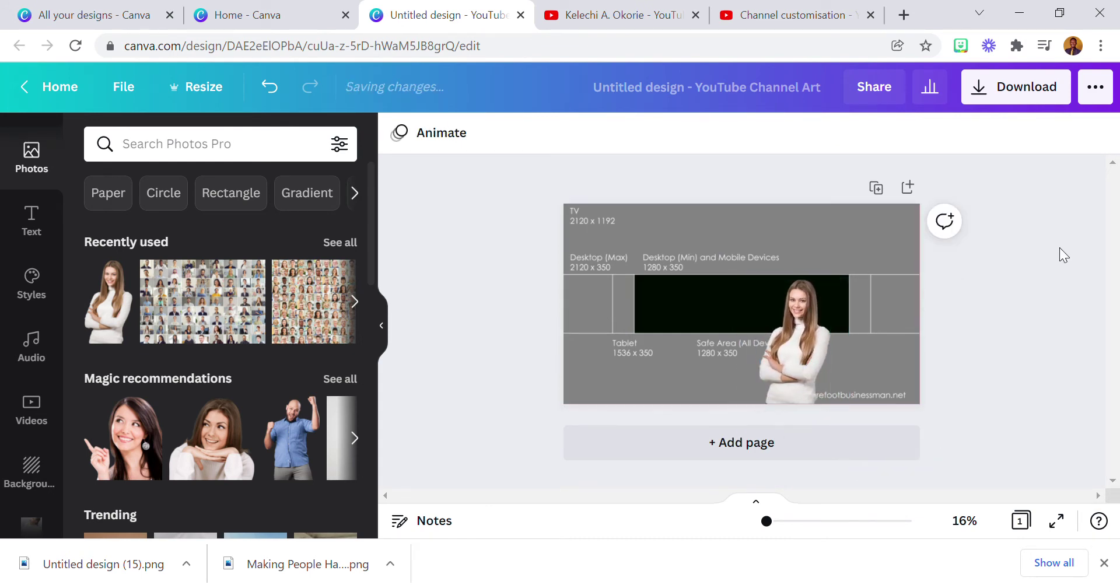
pyautogui.click(824, 304)
pyautogui.moveTo(831, 404); pyautogui.dragTo(819, 364)
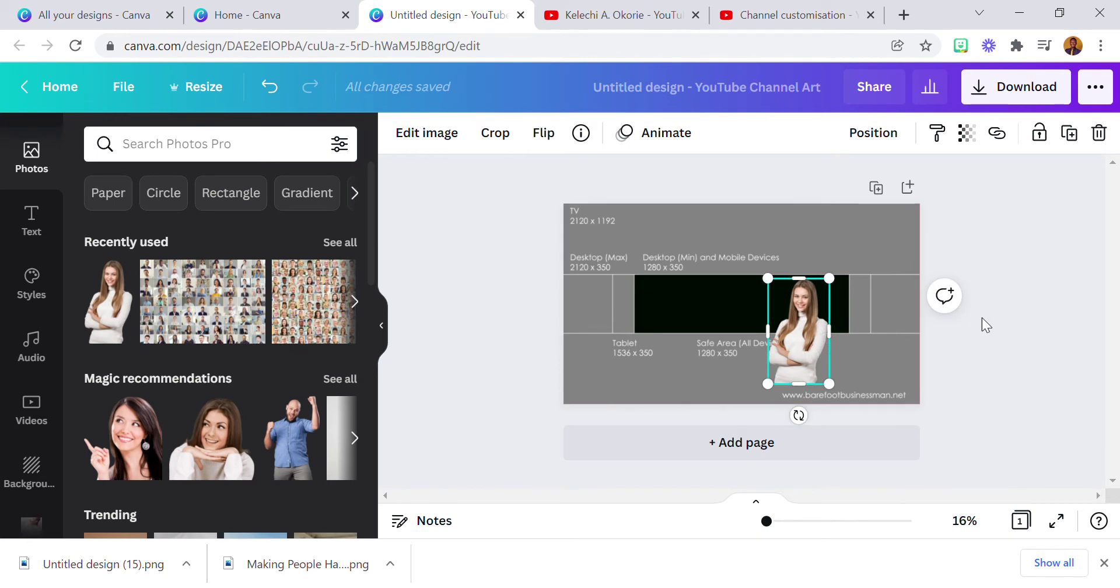
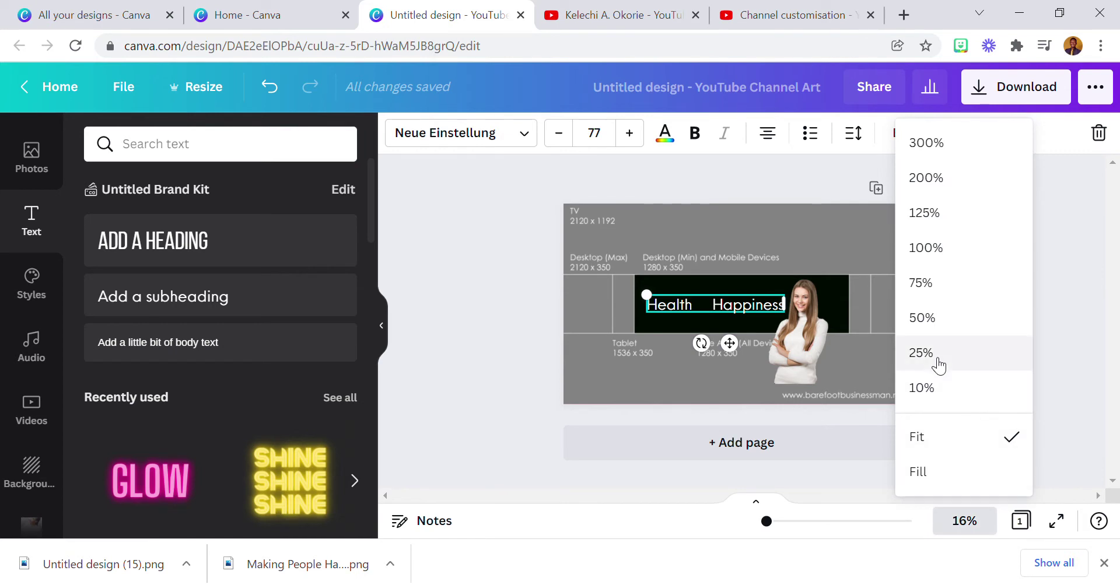
# Step: Move the "Health Happiness" heading slightly higher within the black safe area and deselect it
pyautogui.click(922, 318)
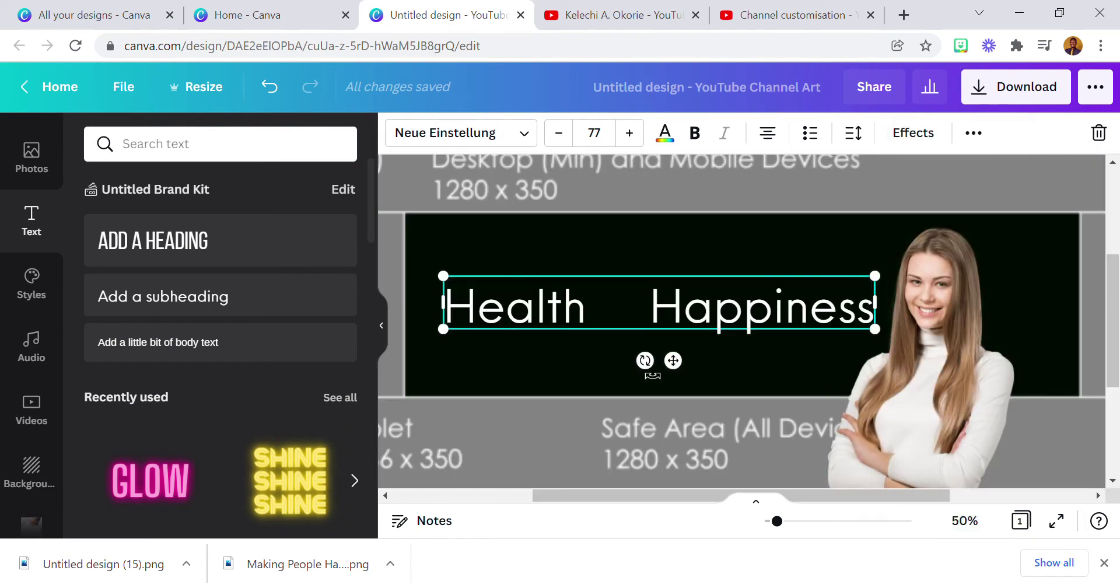
pyautogui.moveTo(684, 367); pyautogui.dragTo(682, 356)
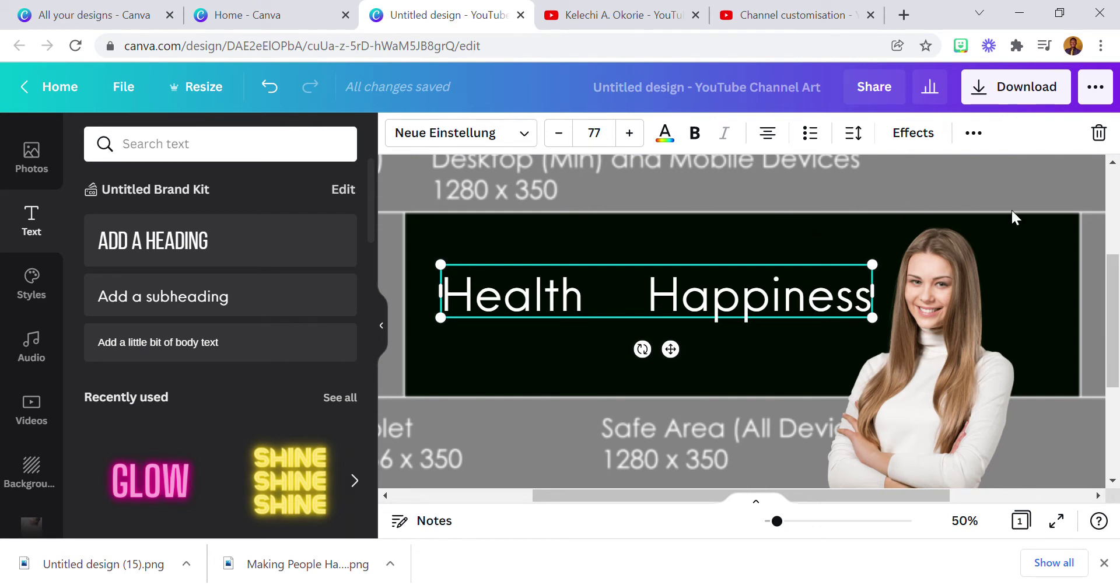
pyautogui.click(754, 365)
# Step: Add a subheading reading "and", enlarge it to size 42.4 and place it between "Health" and "Happiness"
pyautogui.click(156, 298)
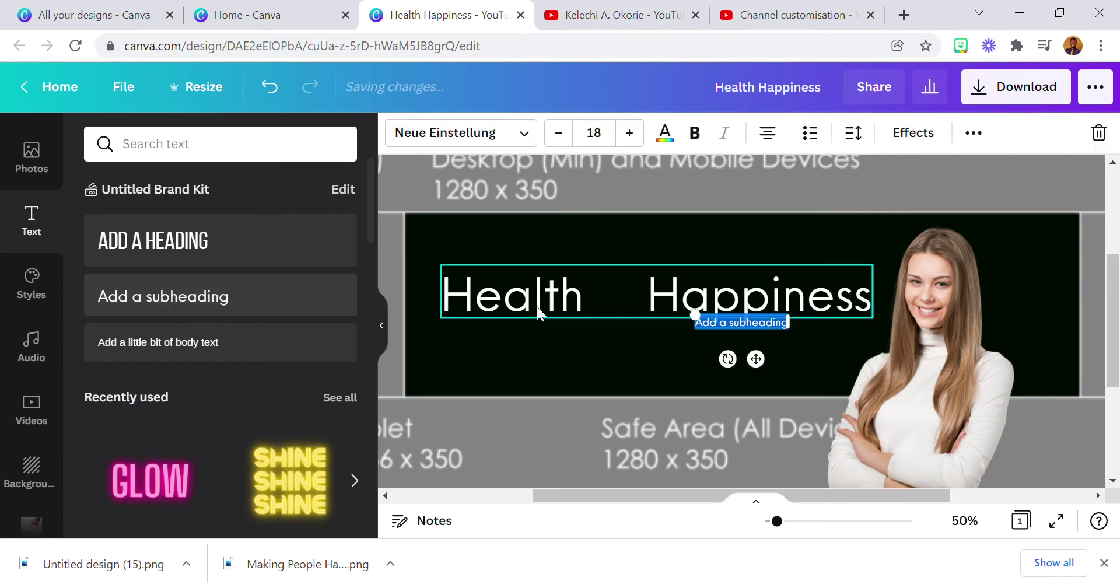
pyautogui.write('ar')
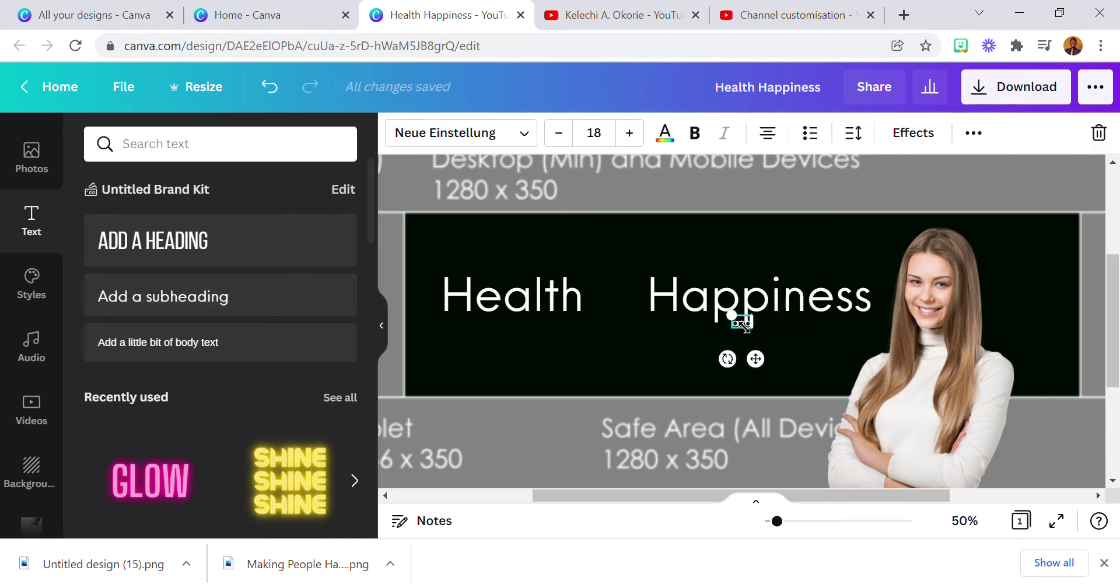
pyautogui.moveTo(744, 328)
pyautogui.mouseDown()
pyautogui.moveTo(752, 334)
pyautogui.moveTo(662, 360)
pyautogui.moveTo(634, 341)
pyautogui.mouseUp()
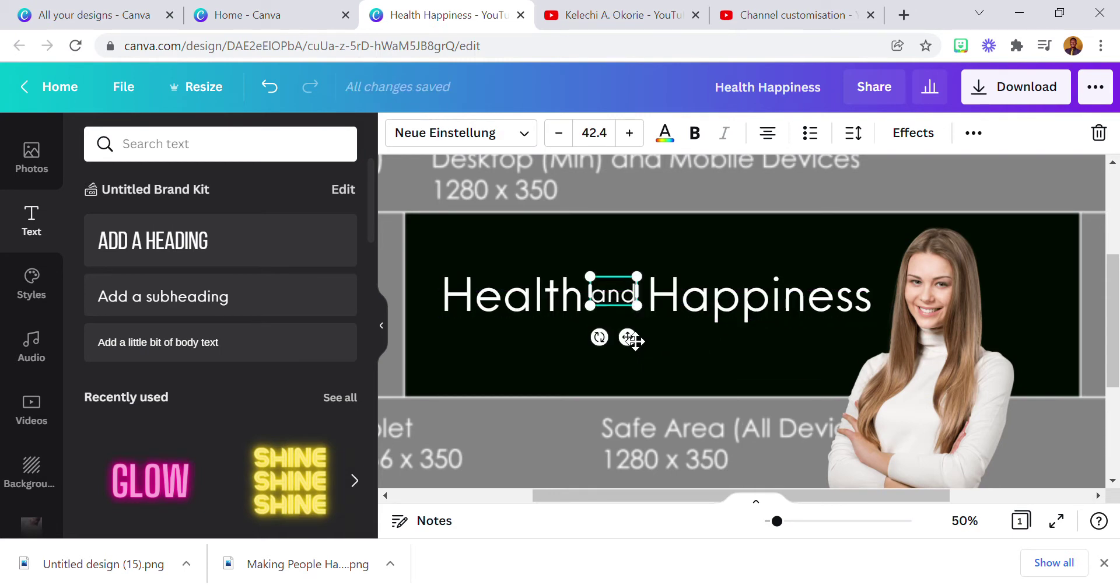
# Step: Change the word "and" to the recently used Taken by Vultures script font and enlarge it to size 77.7 in the heading's gap
pyautogui.click(531, 133)
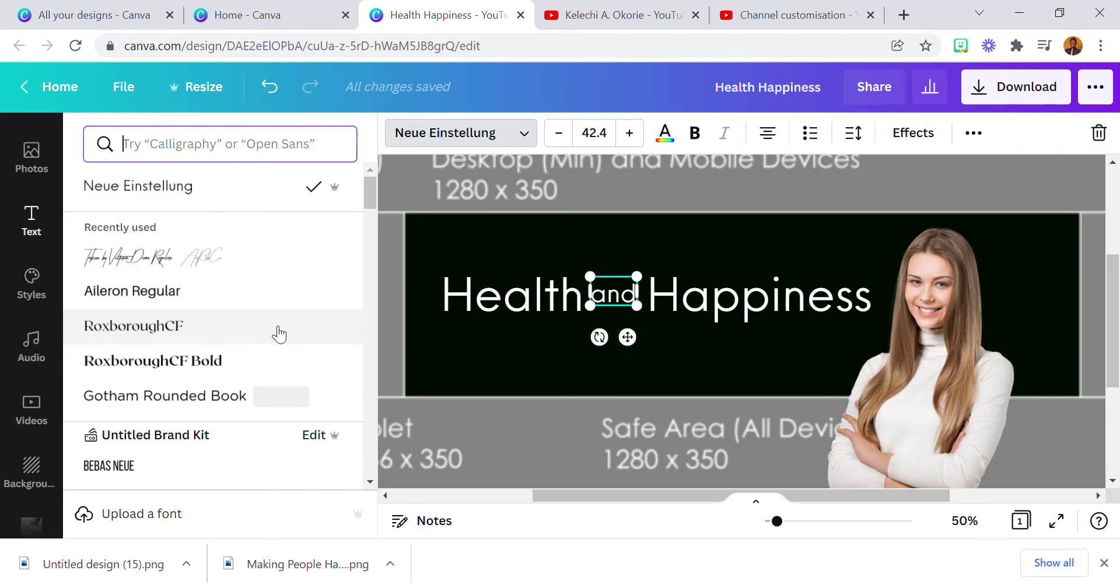
pyautogui.click(200, 270)
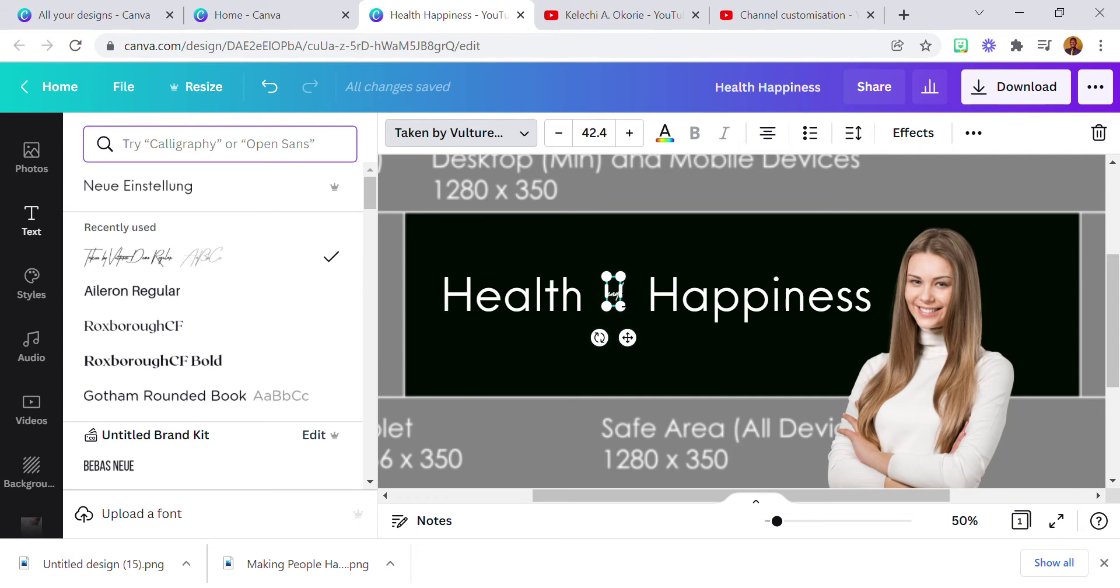
pyautogui.moveTo(632, 305); pyautogui.dragTo(632, 357)
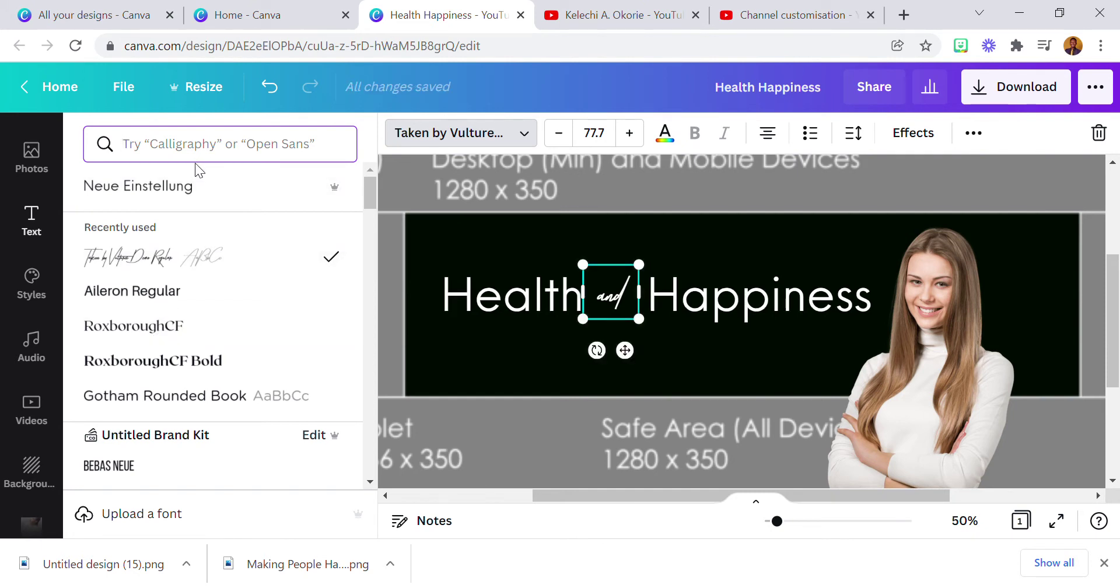
# Step: Remove one space before "Happiness" in the heading and enlarge the script "and" to size 86.3
pyautogui.click(705, 306)
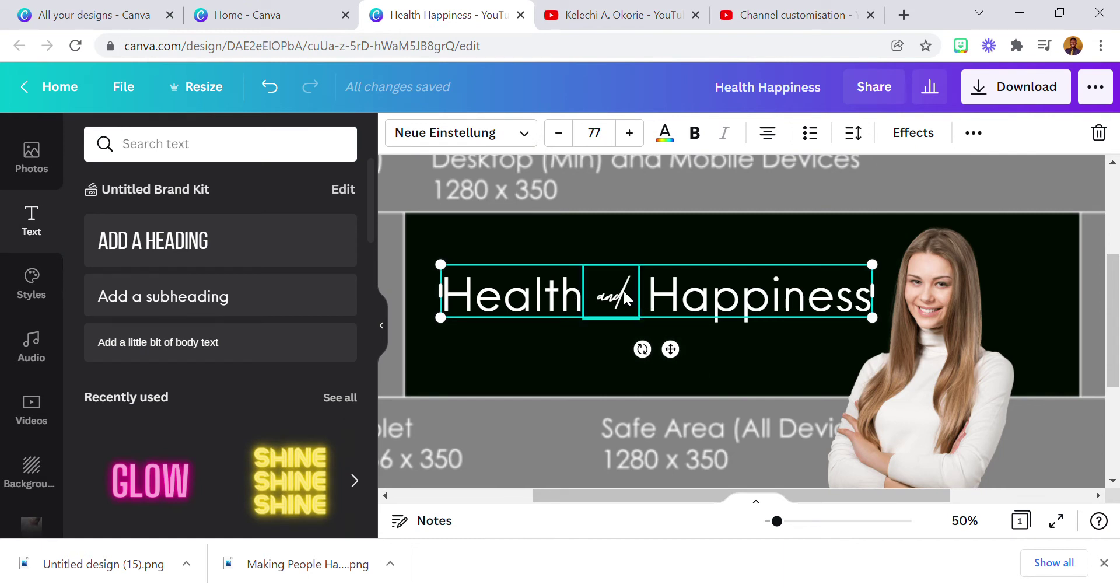
pyautogui.click(646, 296)
pyautogui.press('BackSpace')
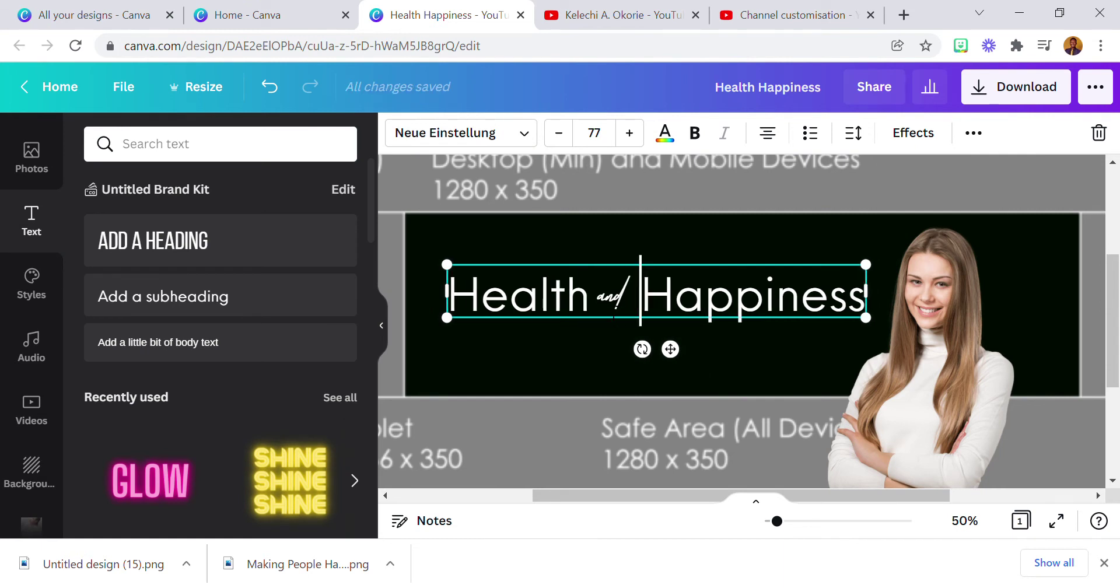
pyautogui.click(613, 295)
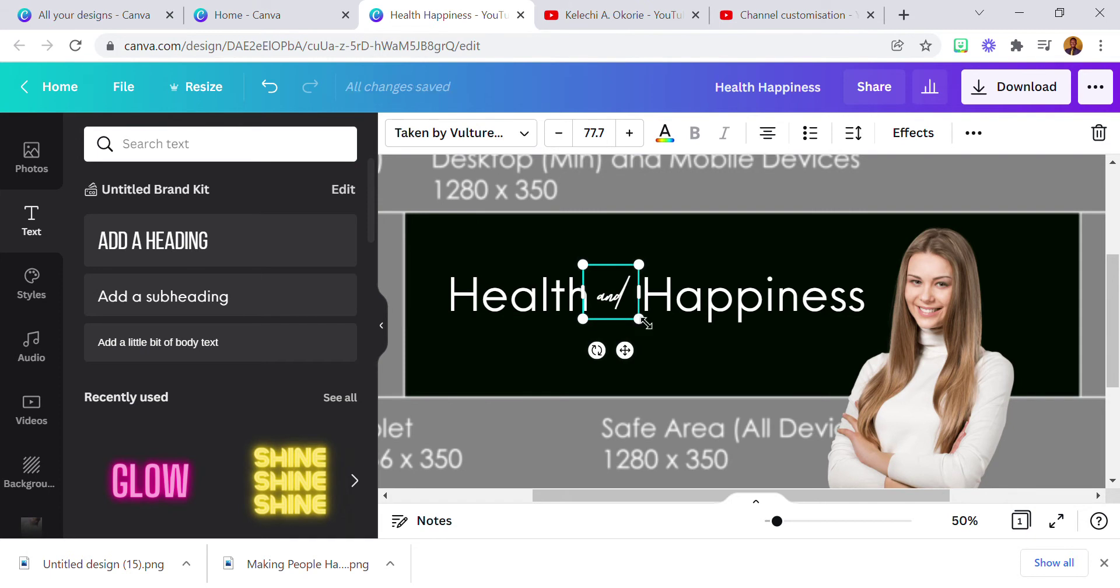
pyautogui.moveTo(655, 330); pyautogui.dragTo(659, 333)
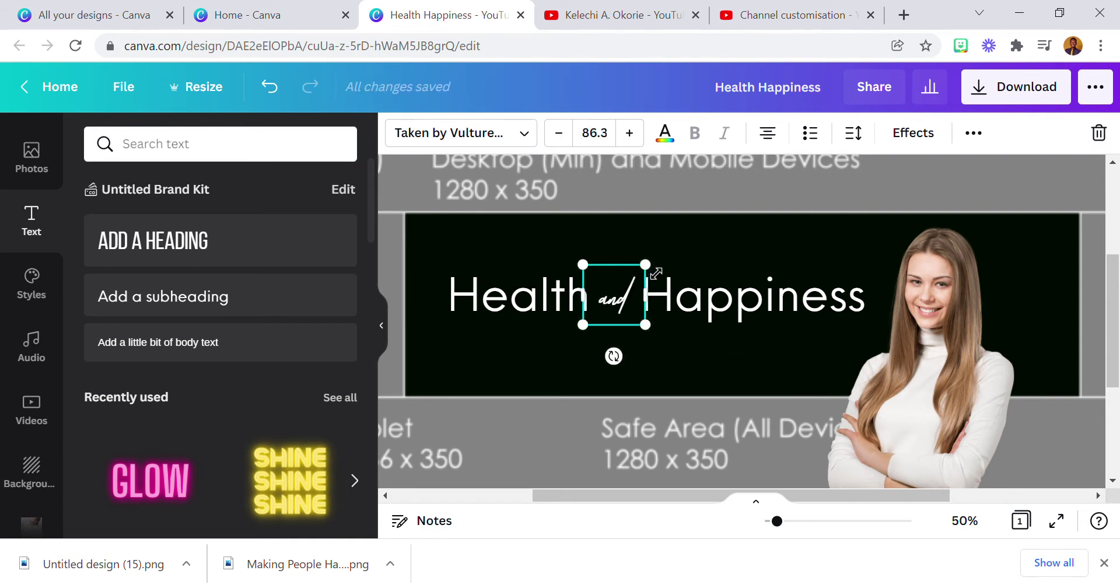
pyautogui.click(964, 520)
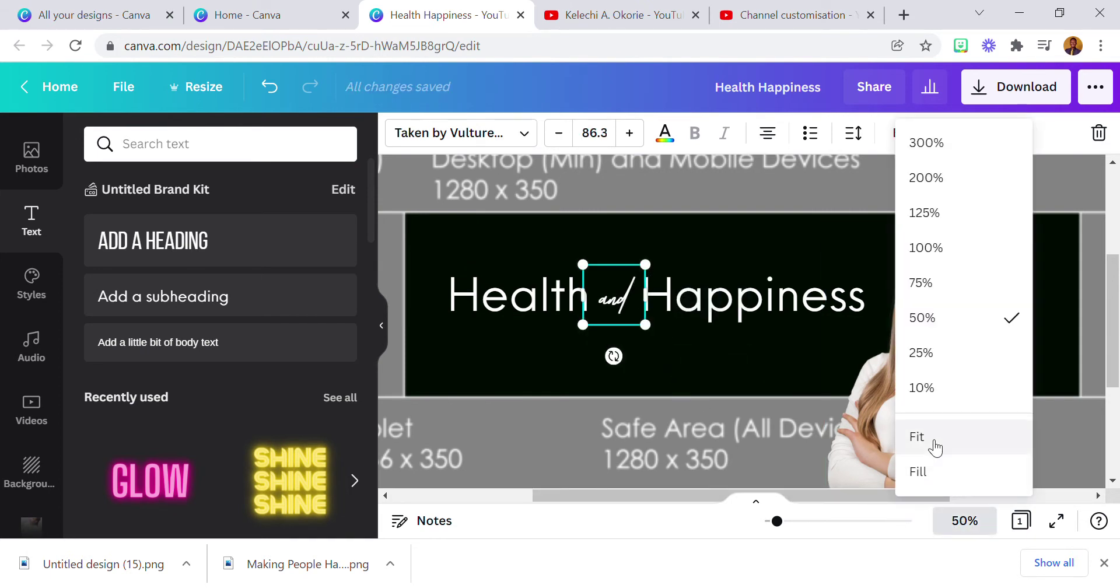
pyautogui.click(917, 437)
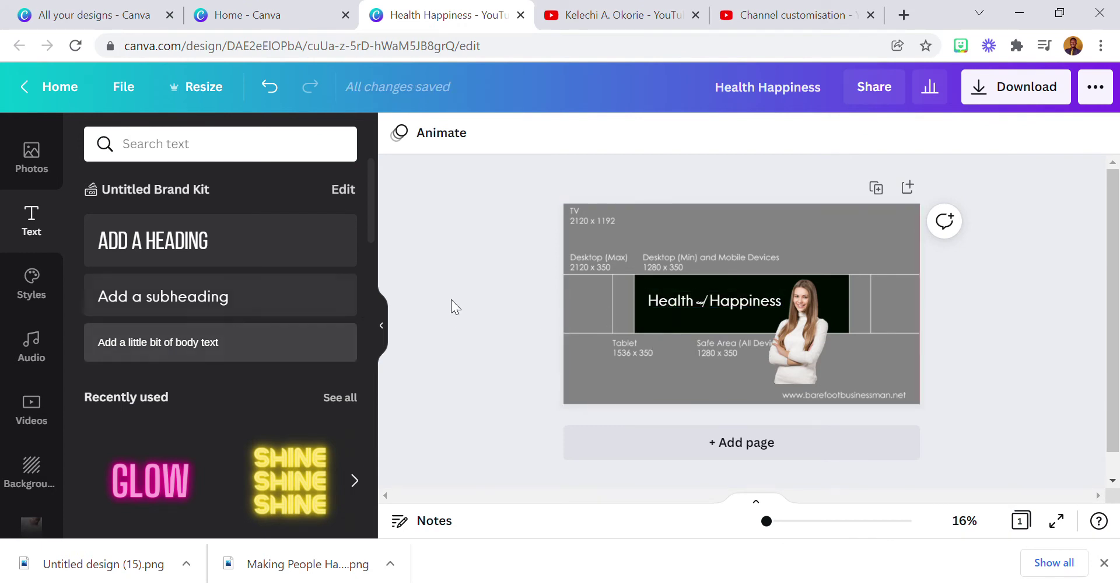
# Step: Add a body-text byline with "by" and the presenter's full name beneath the heading at size 33.1, correcting the misspelled surname
pyautogui.click(127, 341)
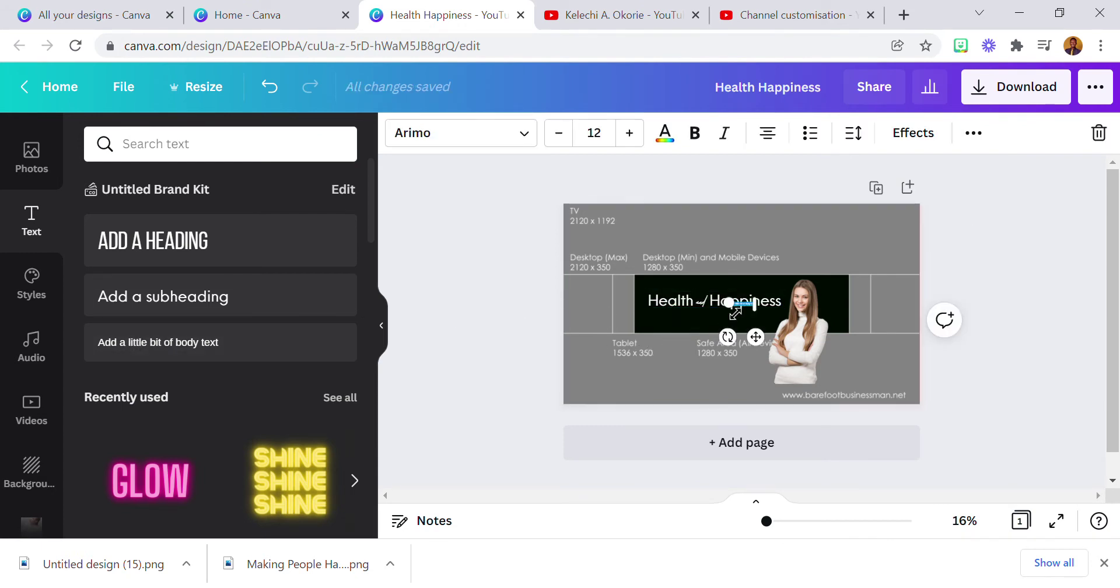
pyautogui.moveTo(729, 308); pyautogui.dragTo(710, 318)
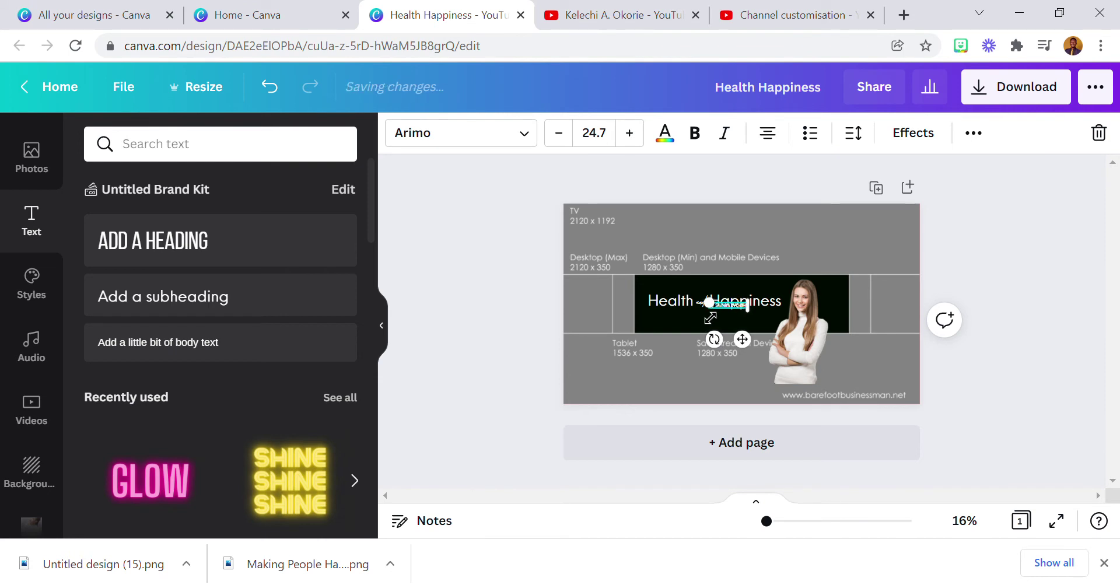
pyautogui.moveTo(713, 305)
pyautogui.mouseDown()
pyautogui.moveTo(691, 311)
pyautogui.moveTo(733, 367)
pyautogui.moveTo(729, 327)
pyautogui.mouseUp()
pyautogui.click(721, 319)
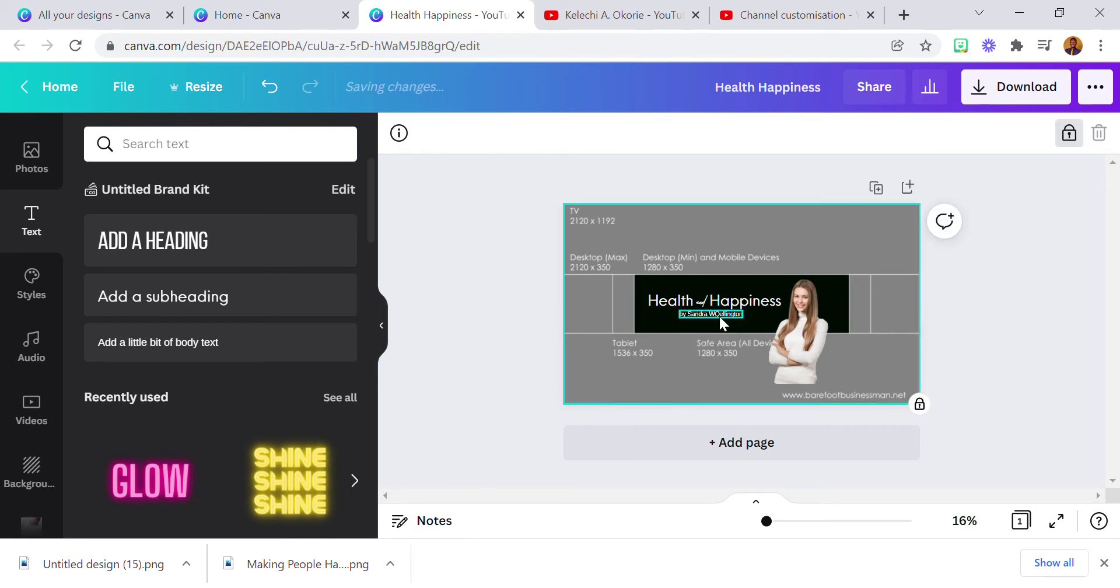
pyautogui.doubleClick(721, 317)
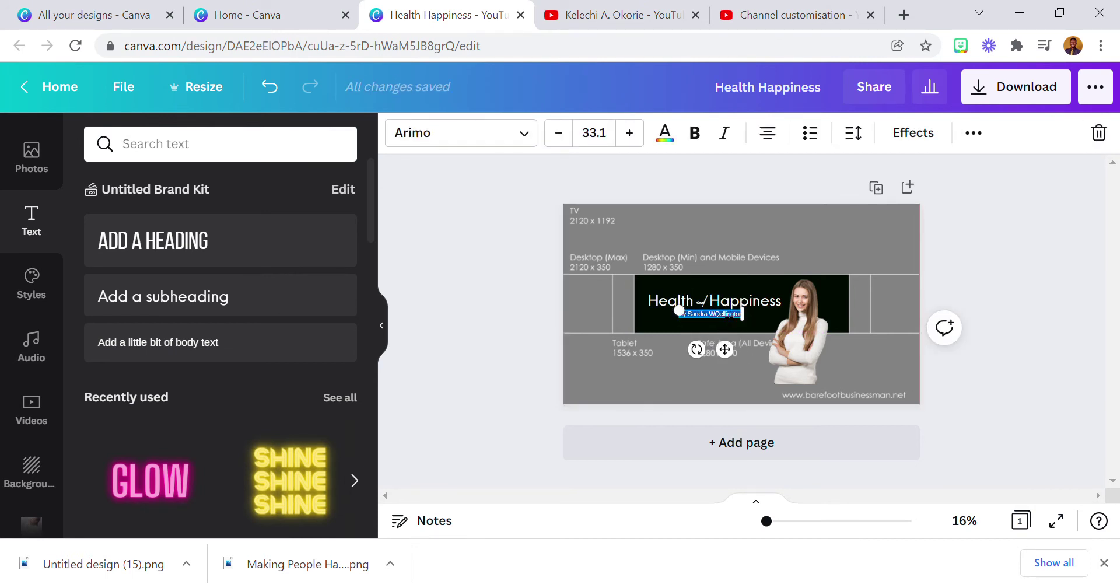
pyautogui.press('BackSpace')
pyautogui.click(485, 326)
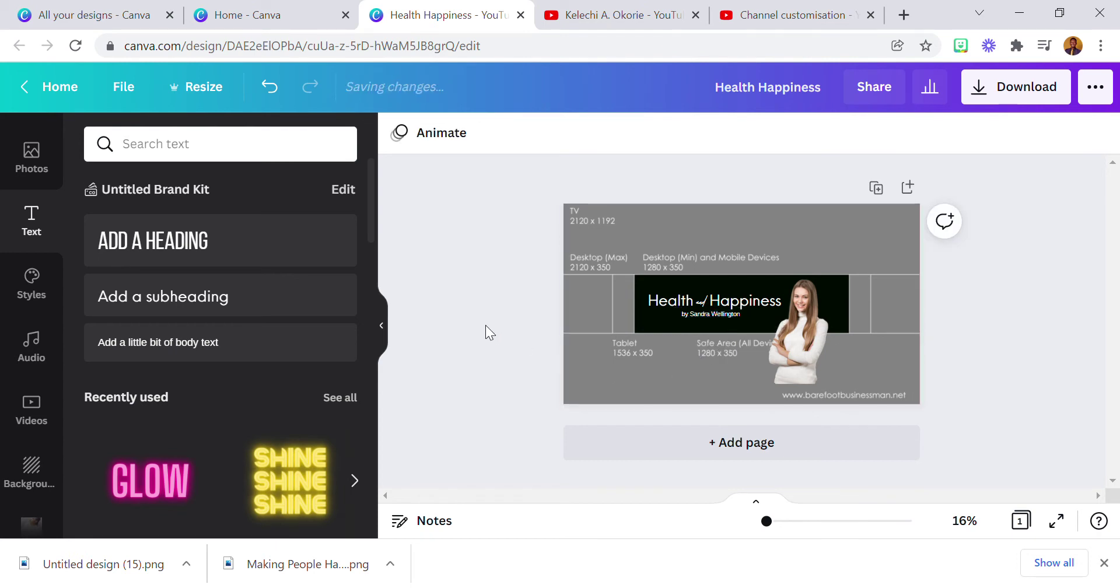
# Step: Shift the byline slightly right to align it under the "Health and Happiness" heading, then deselect it
pyautogui.click(964, 521)
pyautogui.click(913, 320)
pyautogui.click(700, 340)
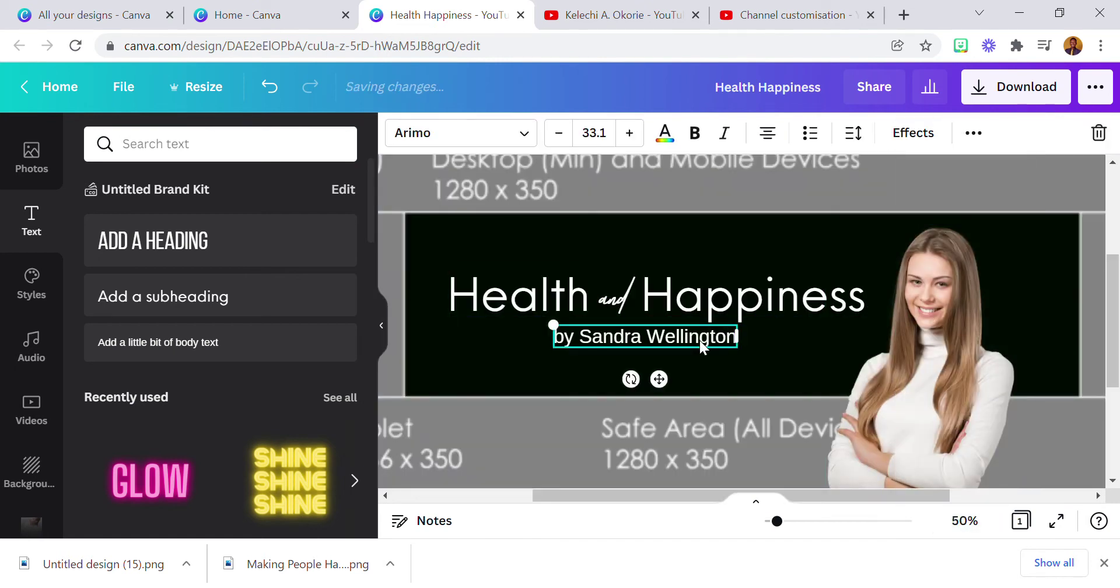
pyautogui.moveTo(699, 341); pyautogui.dragTo(713, 342)
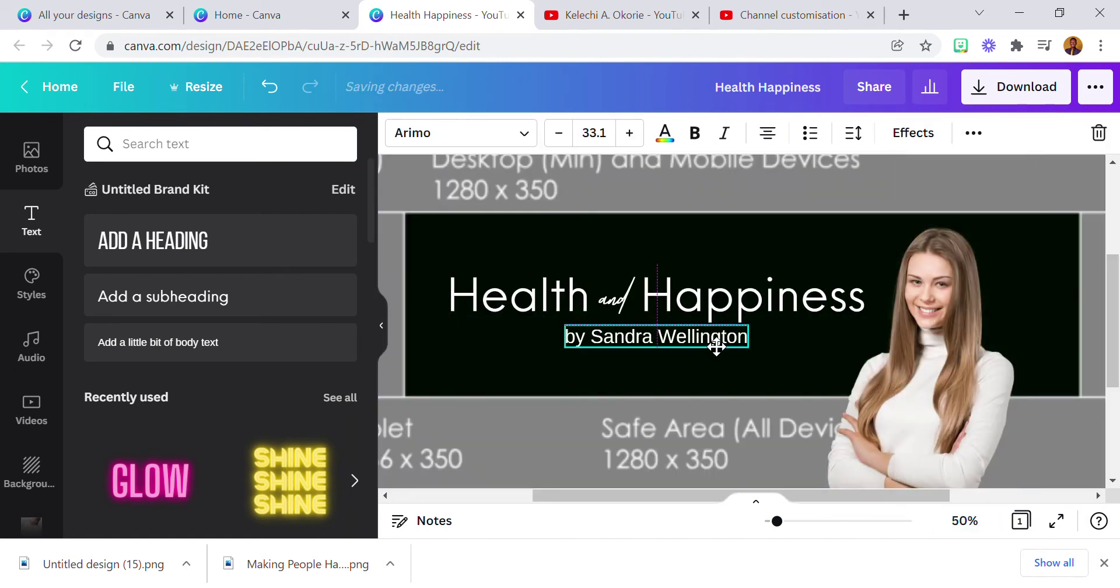
pyautogui.click(964, 520)
pyautogui.click(917, 437)
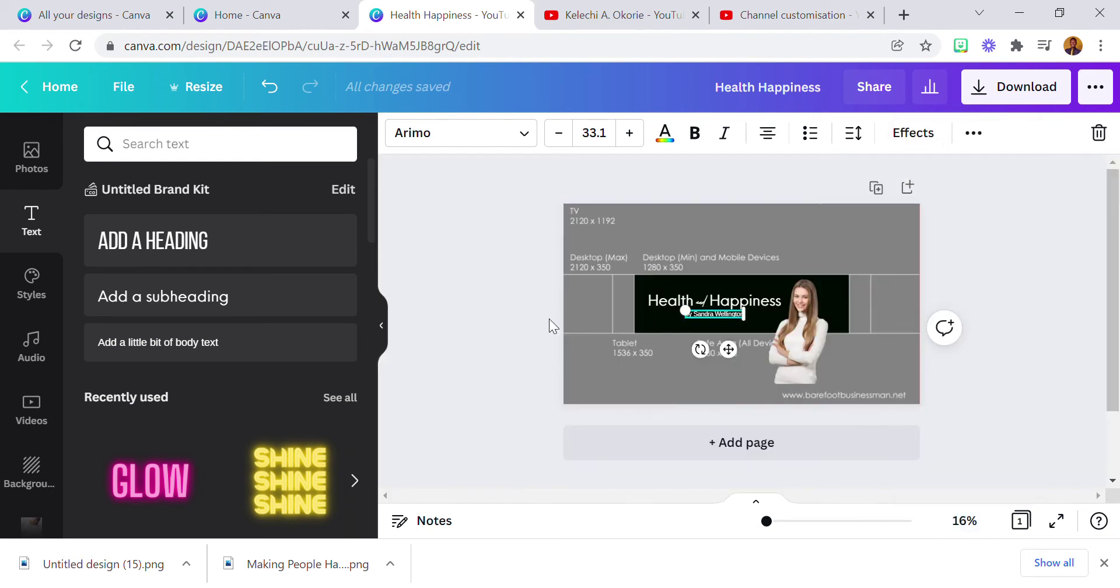
pyautogui.click(543, 325)
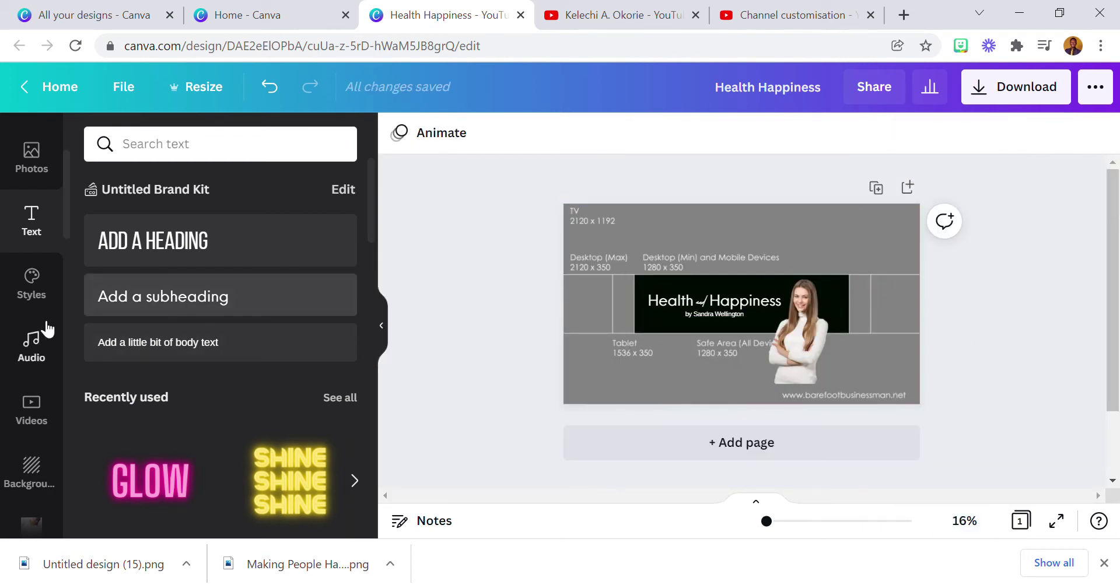
# Step: Add the recently used dot-grid element, shrink it and place it just right of the black safe area, within the desktop strip
pyautogui.scroll(1, 52, 368)
pyautogui.scroll(2, 52, 371)
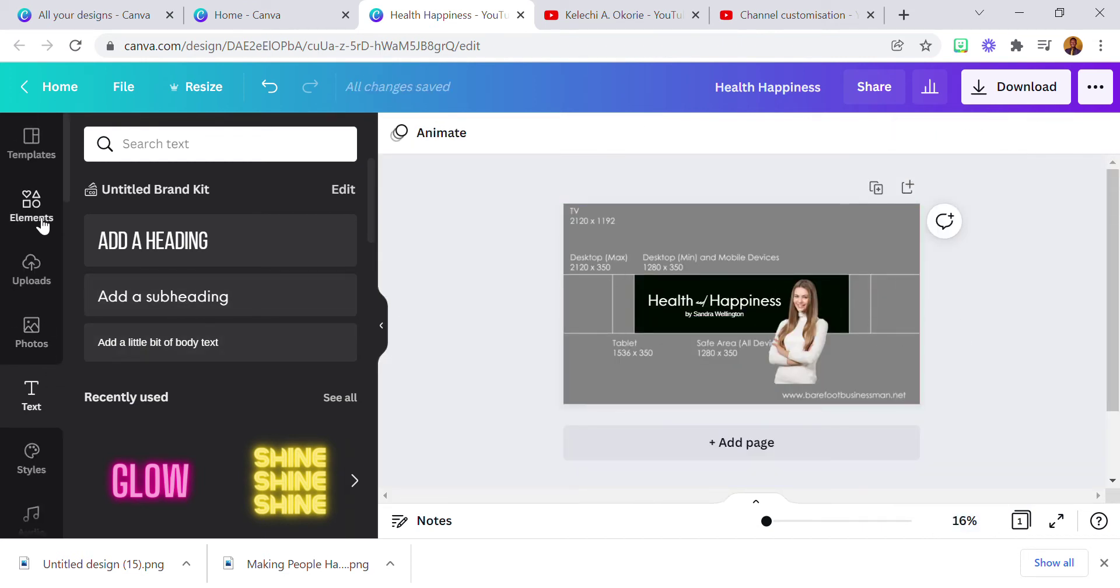
pyautogui.click(42, 225)
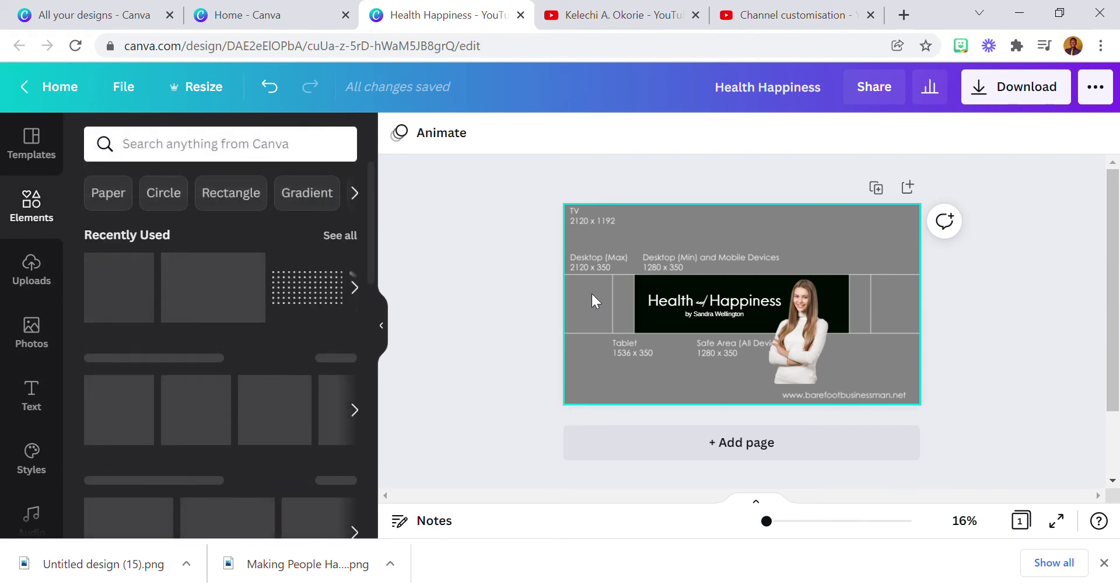
pyautogui.click(318, 284)
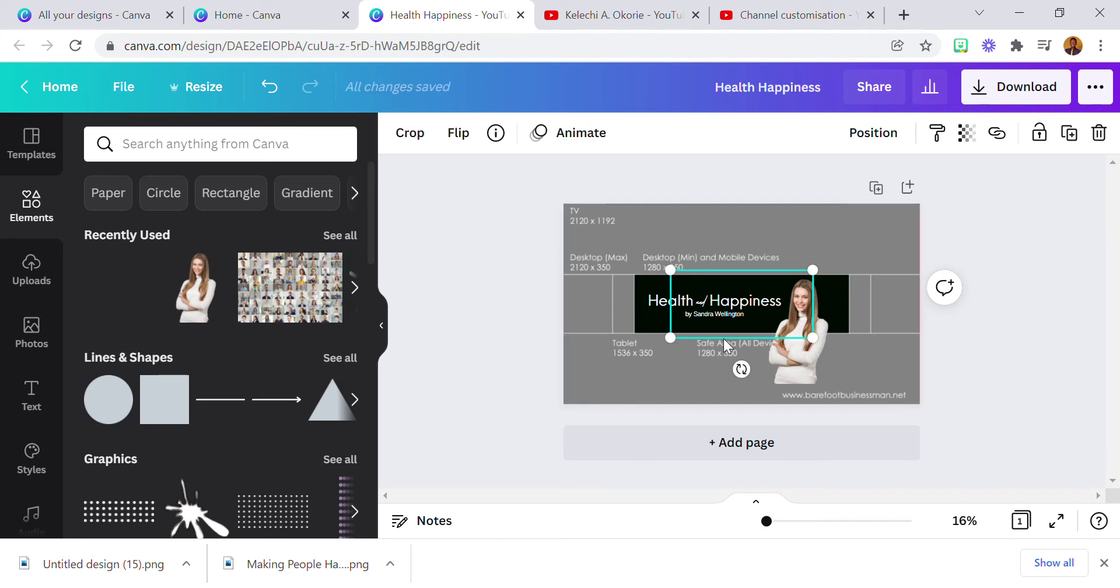
pyautogui.moveTo(677, 272); pyautogui.dragTo(910, 359)
# Step: Recolour the dot-grid element white using the document colours and deselect it
pyautogui.click(398, 133)
pyautogui.click(244, 225)
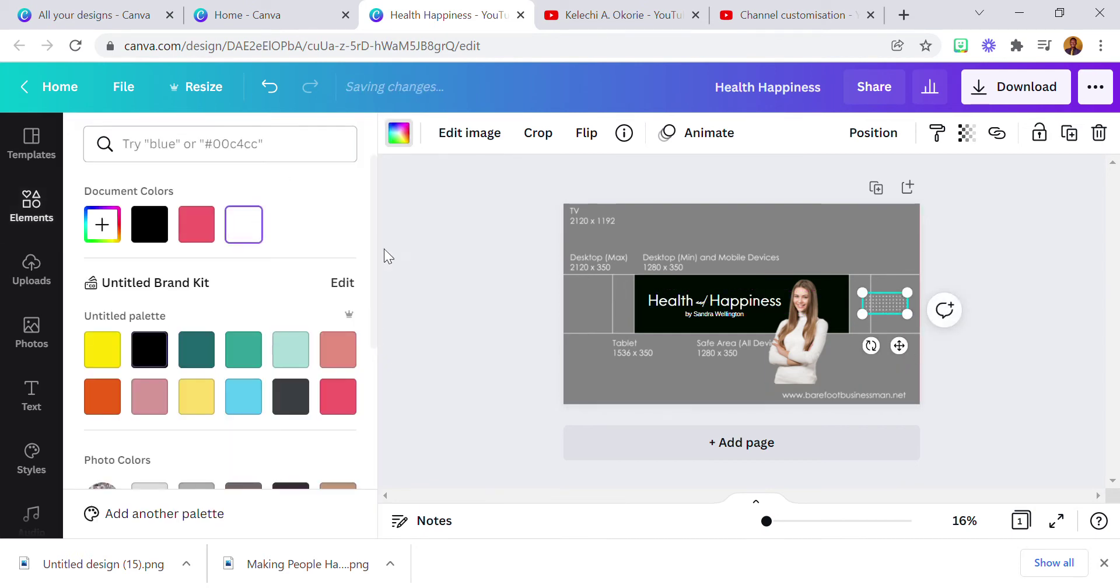
pyautogui.click(450, 261)
pyautogui.click(450, 262)
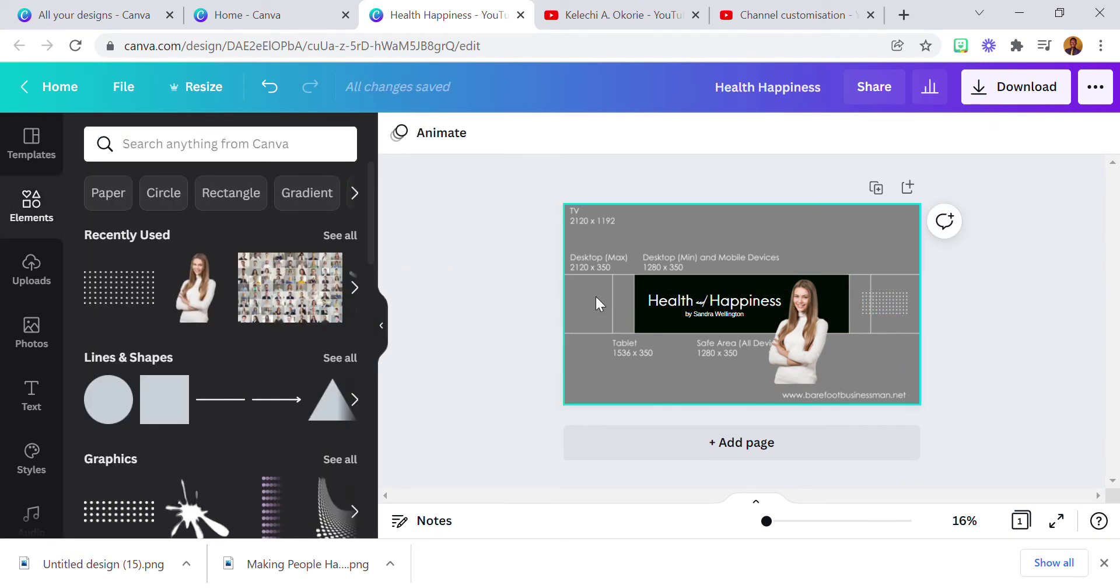
# Step: Search the elements for "health" and limit the results to graphics
pyautogui.click(189, 148)
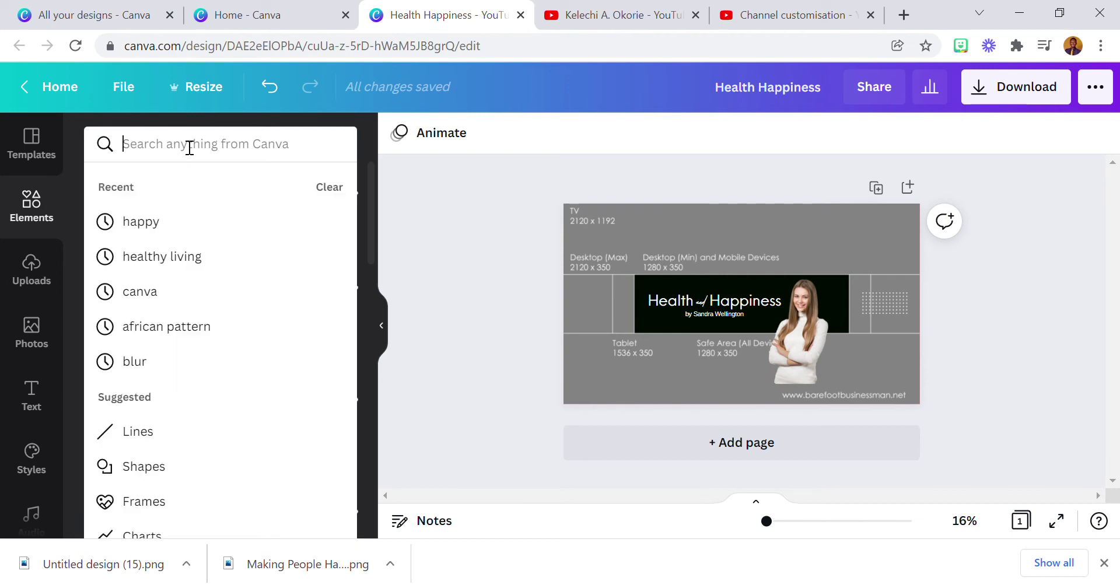
pyautogui.write('health')
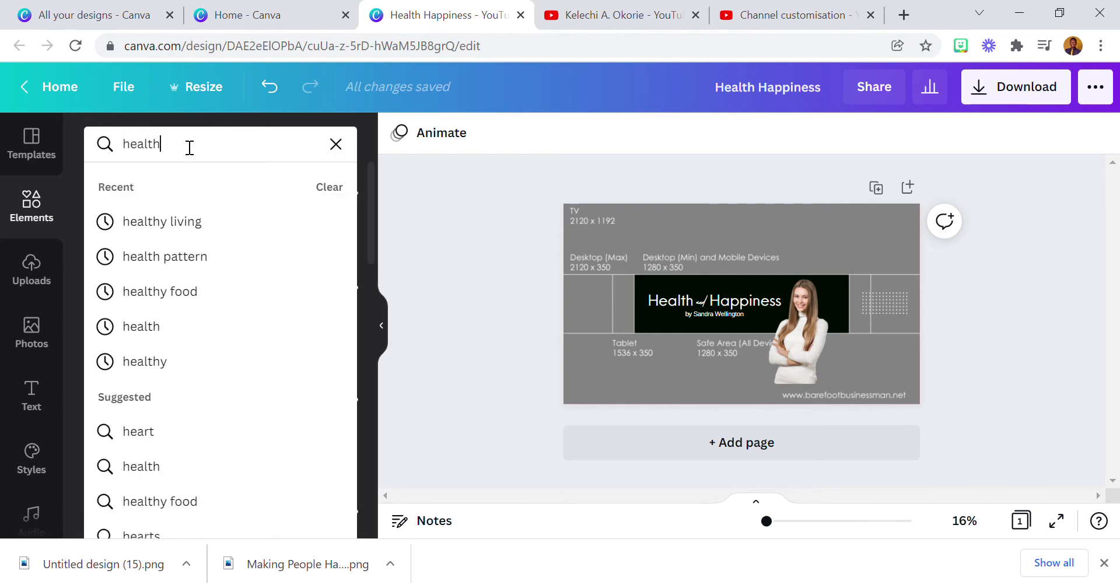
pyautogui.press('Return')
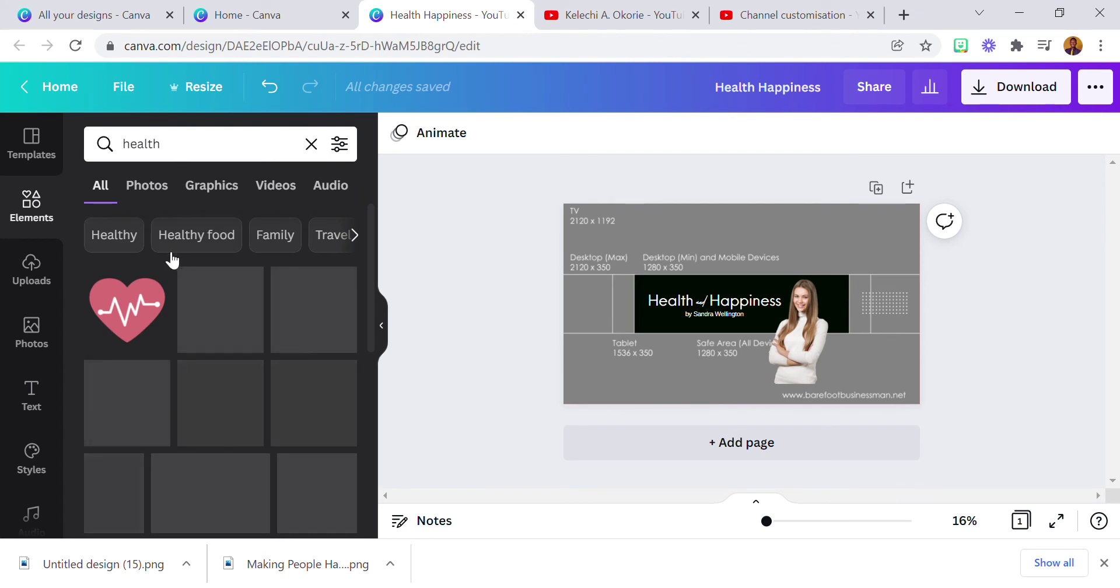
pyautogui.click(212, 187)
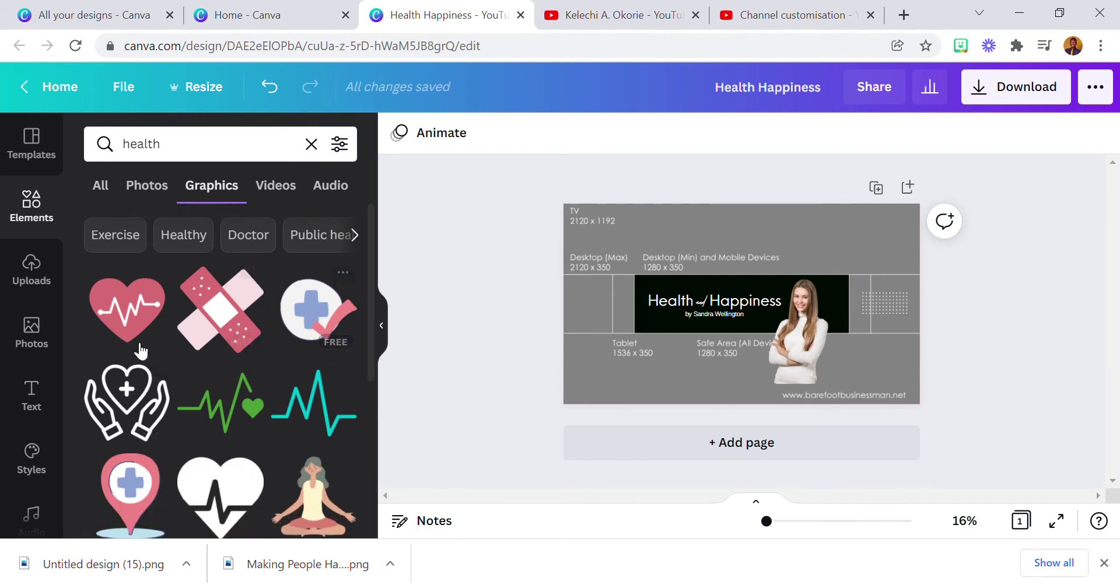
# Step: Try a small version of the hands-and-heart graphic at the far left of the desktop strip, and delete it
pyautogui.click(129, 408)
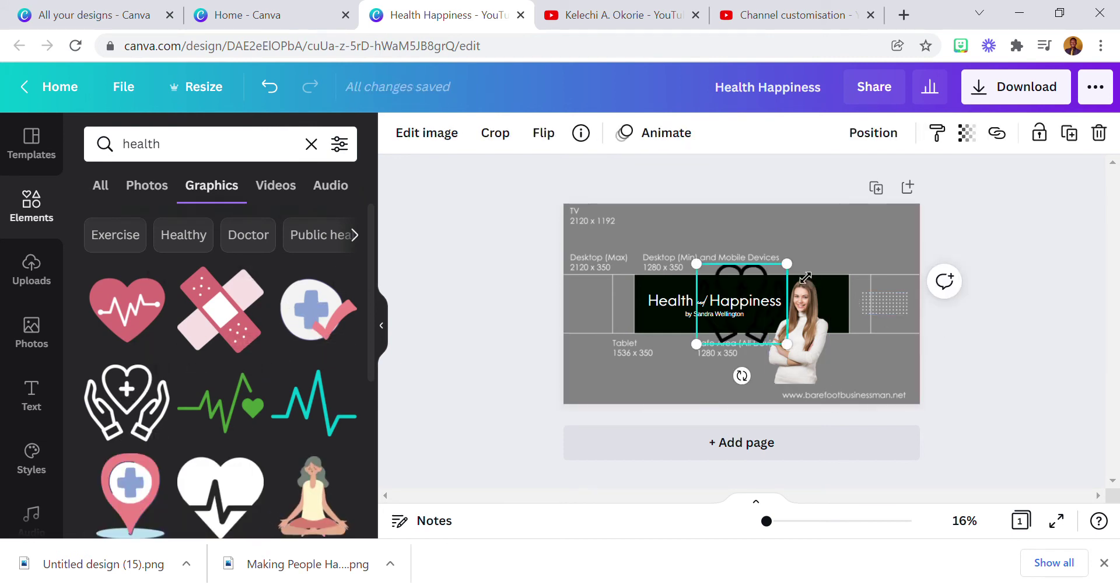
pyautogui.moveTo(799, 274); pyautogui.dragTo(714, 330)
pyautogui.moveTo(726, 382); pyautogui.dragTo(612, 357)
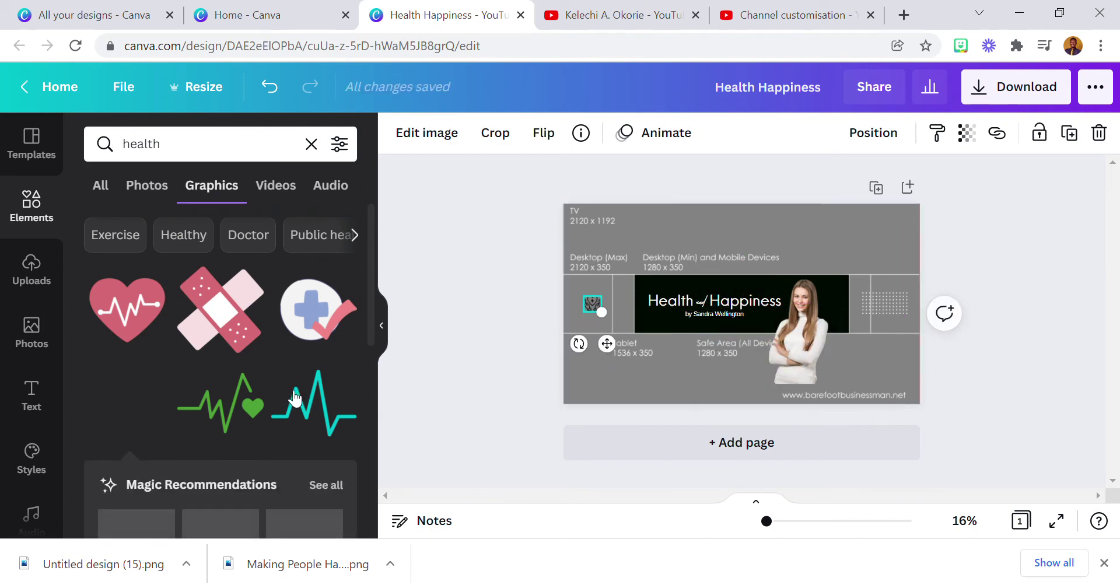
pyautogui.scroll(-3, 257, 389)
pyautogui.scroll(-2, 258, 389)
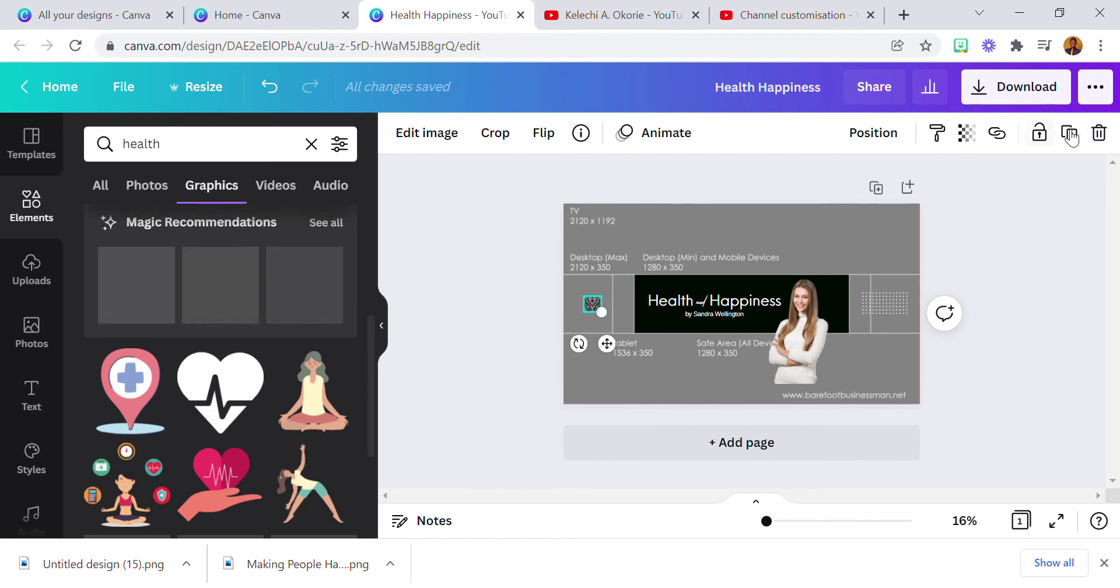
pyautogui.click(1099, 133)
# Step: Add the solid heart graphic with the heartbeat line, shrink it and place it left of the black safe area, within the desktop strip
pyautogui.click(773, 280)
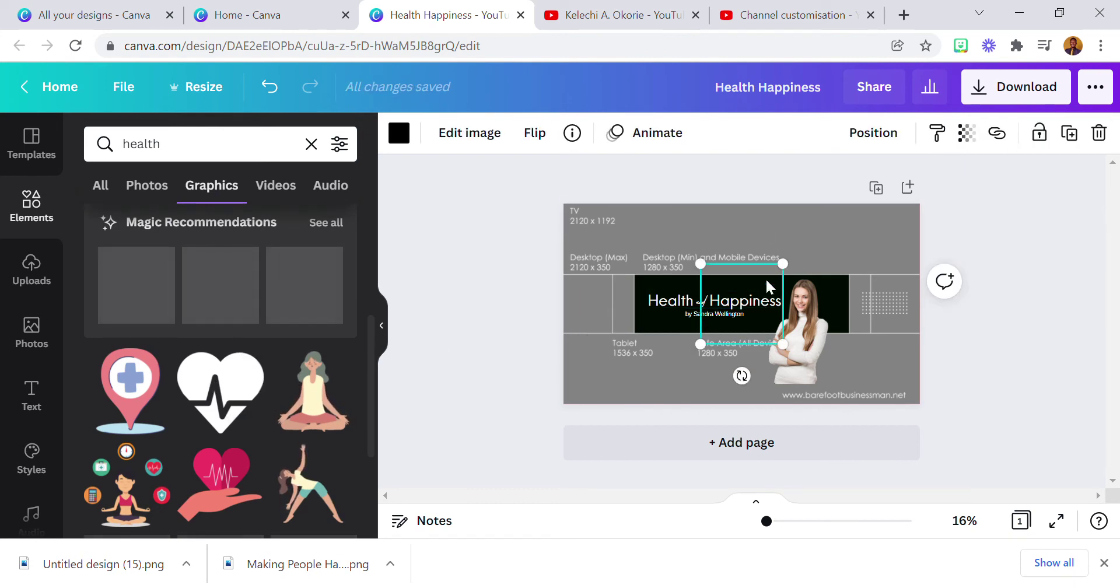
pyautogui.moveTo(783, 264); pyautogui.dragTo(731, 315)
pyautogui.moveTo(733, 373); pyautogui.dragTo(619, 358)
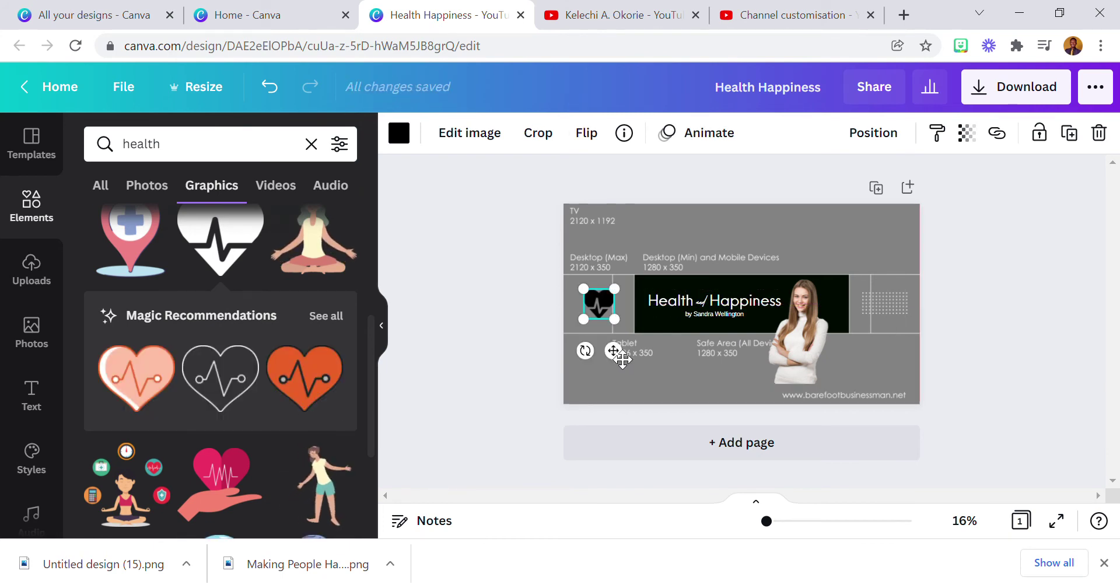
# Step: Recolour the heartbeat heart white using the document colours and deselect it
pyautogui.click(399, 133)
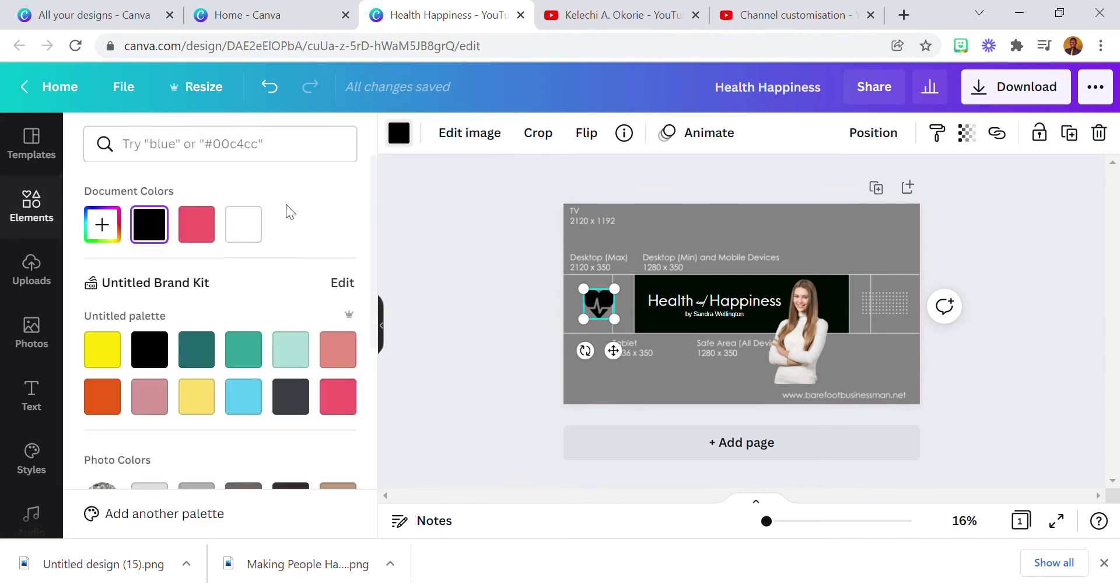
pyautogui.click(243, 224)
pyautogui.click(488, 323)
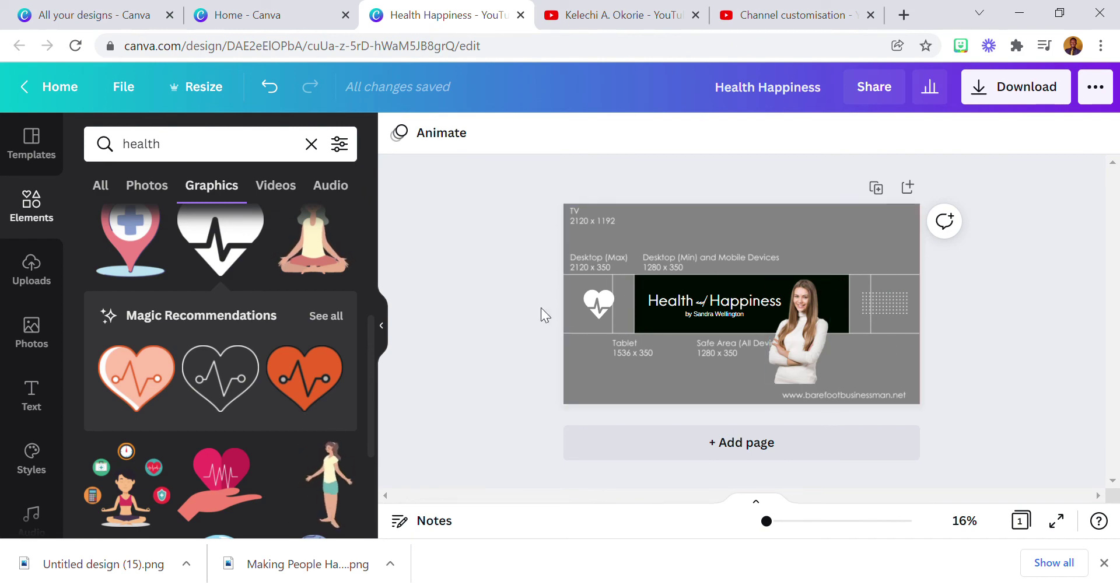
# Step: Check the live YouTube channel banner for reference, and unlock and delete the size-guide overlay from the Canva design
pyautogui.click(582, 19)
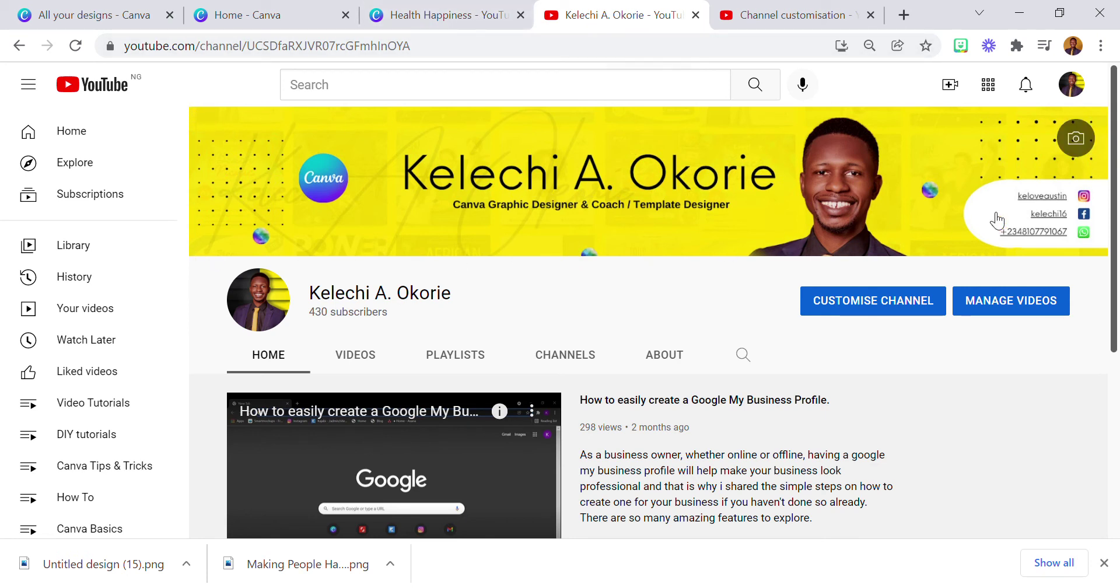
pyautogui.click(454, 19)
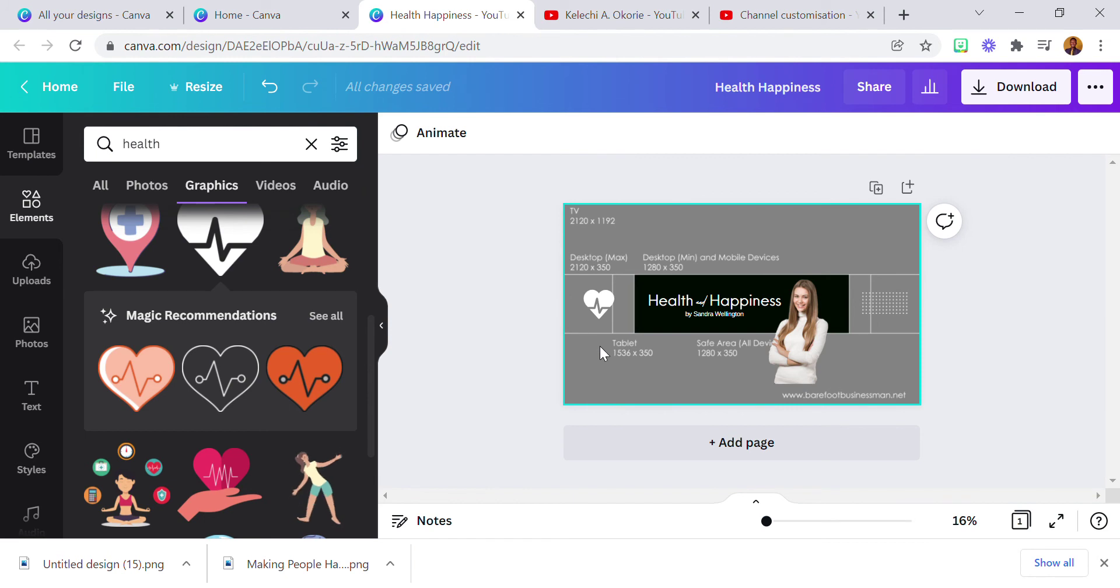
pyautogui.click(794, 216)
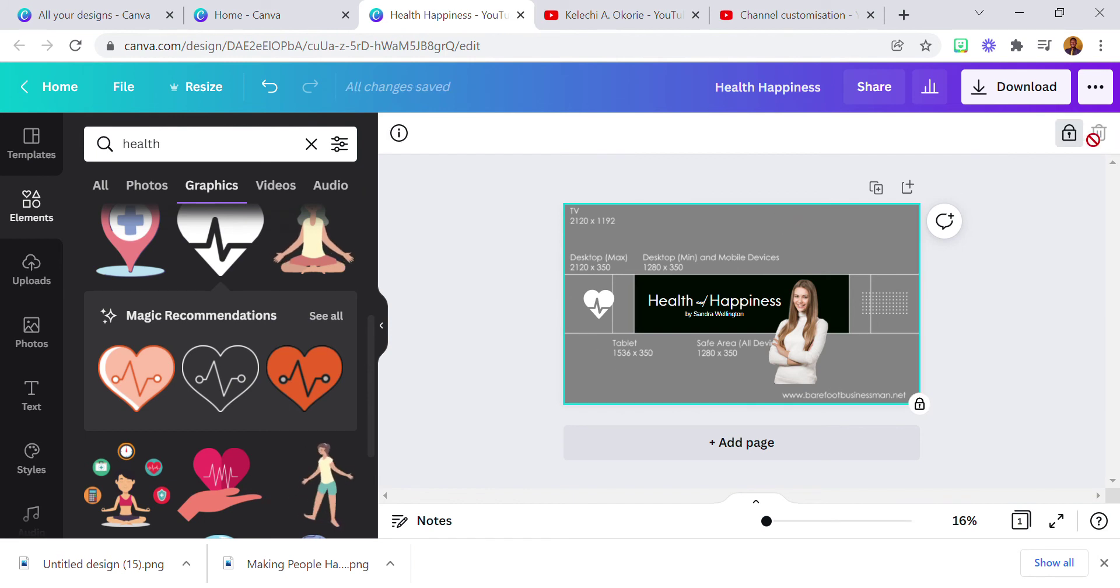
pyautogui.click(1068, 133)
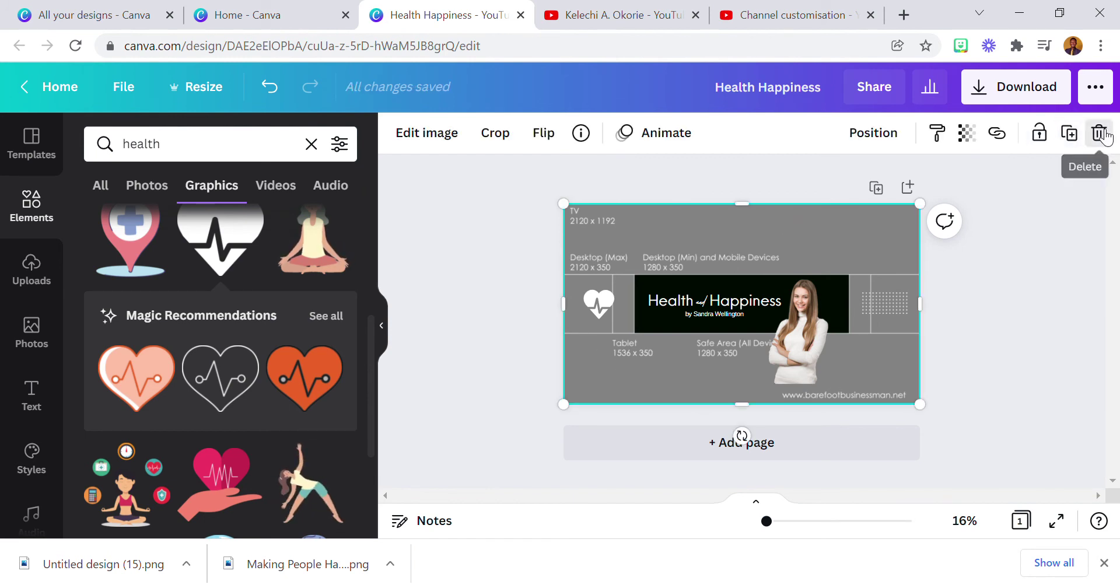
pyautogui.click(1100, 134)
# Step: Nudge the heart graphic slightly right, check the dot grid's placement and clear the selection
pyautogui.click(603, 312)
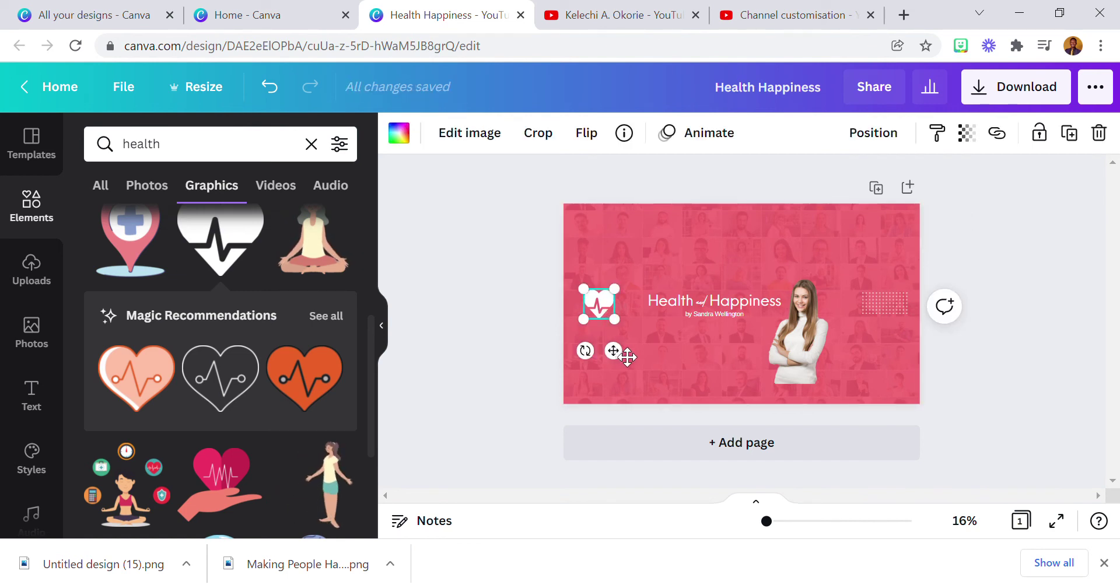
pyautogui.moveTo(623, 351); pyautogui.dragTo(629, 351)
pyautogui.click(885, 307)
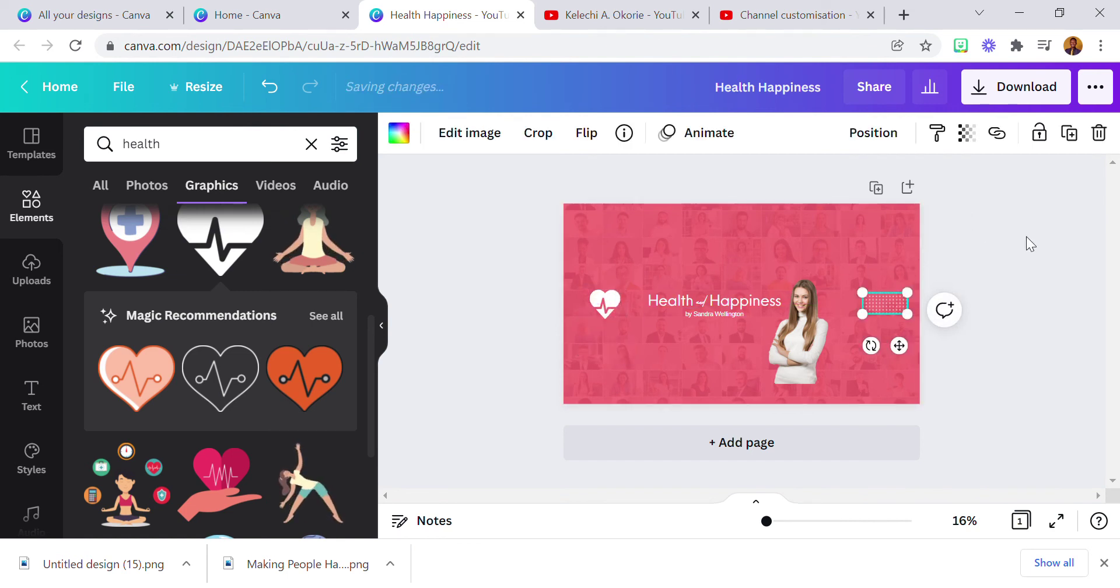
pyautogui.click(1015, 245)
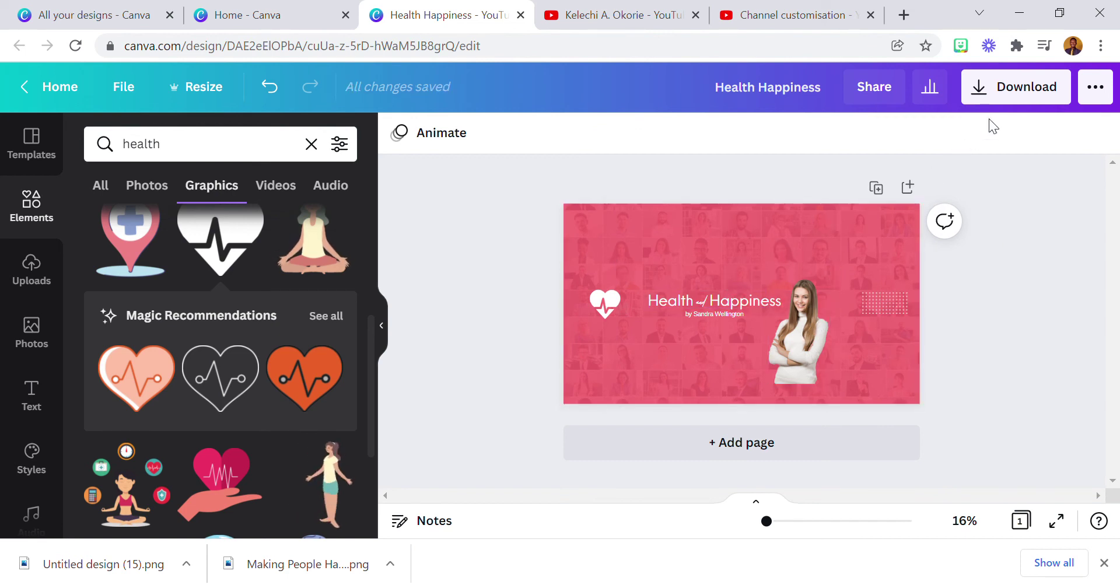
# Step: Download the finished banner as a PNG file
pyautogui.click(999, 95)
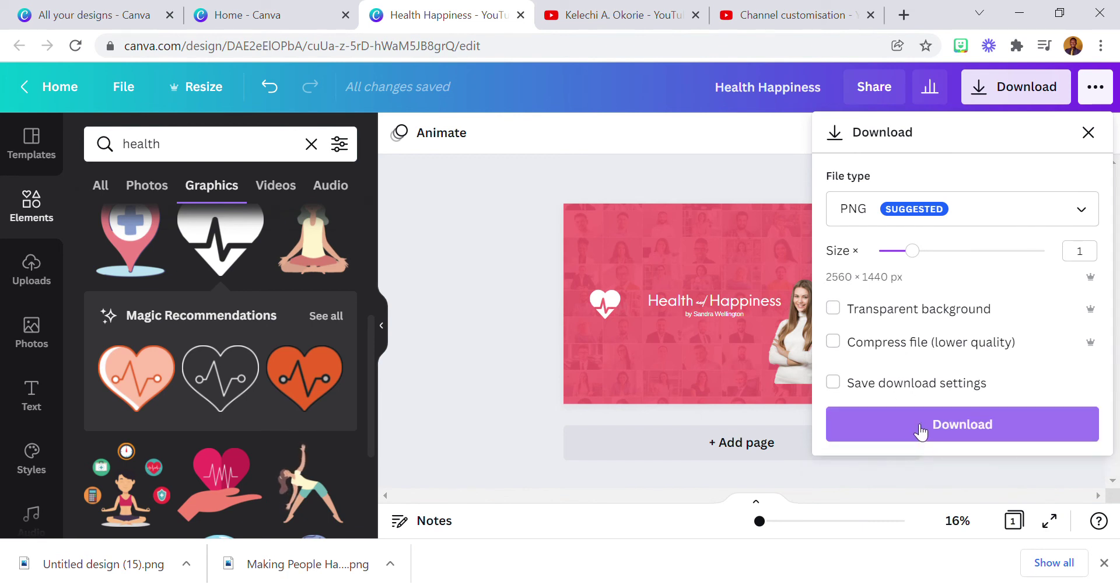
pyautogui.click(869, 343)
pyautogui.click(874, 424)
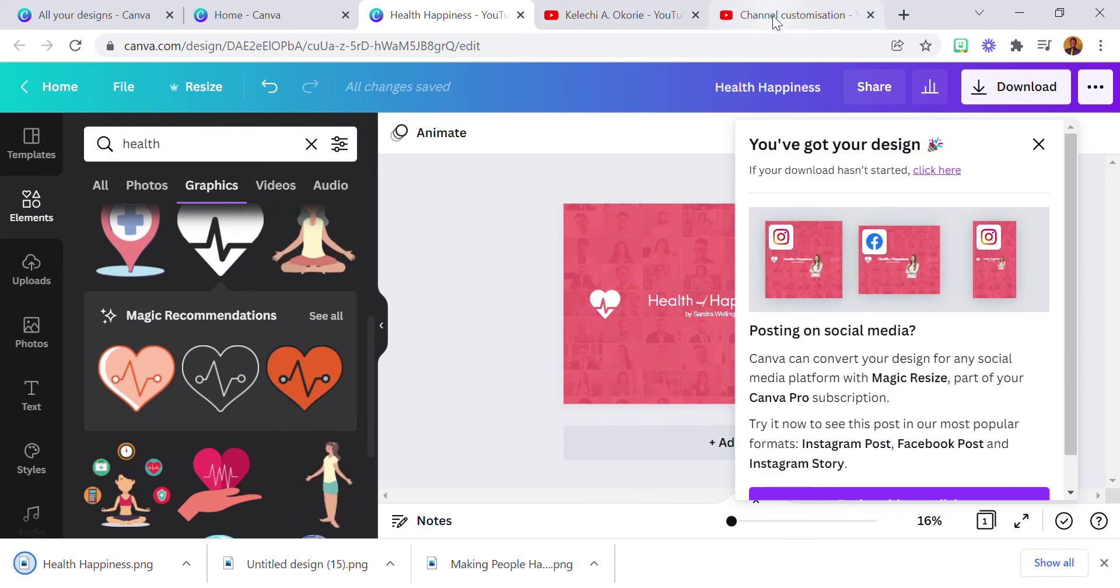
pyautogui.click(752, 24)
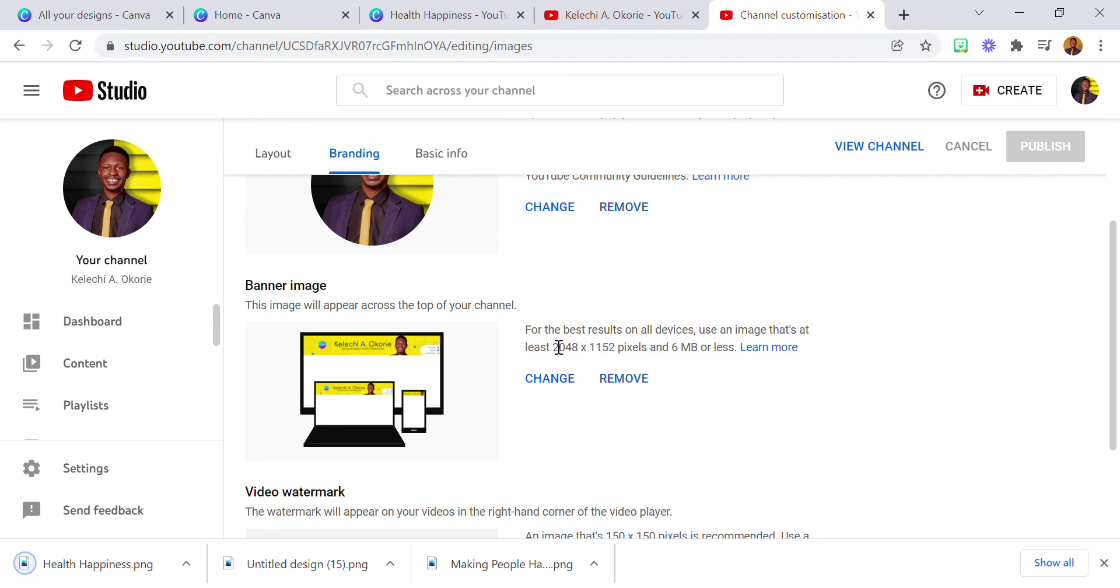
pyautogui.click(550, 380)
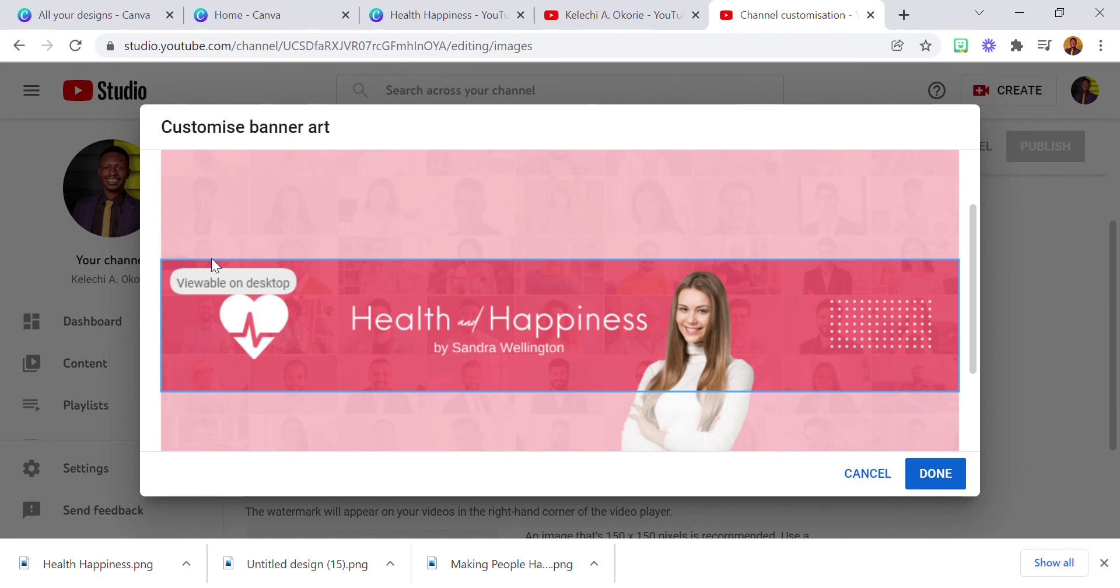
# Step: Compare with the live channel banner and examine the new banner's TV, desktop and all-devices visible areas in the banner art preview
pyautogui.click(616, 18)
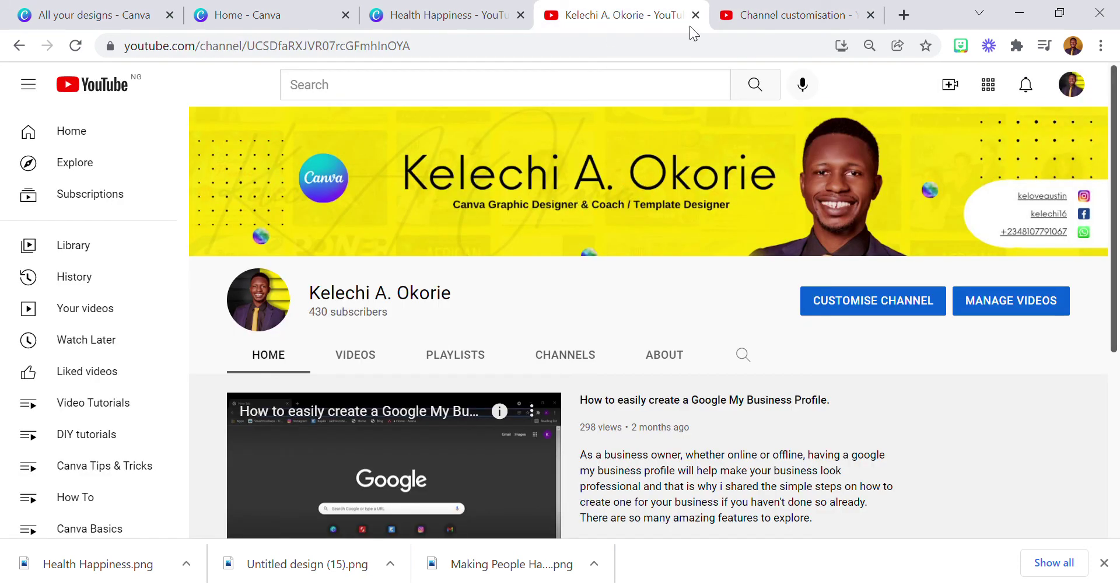
pyautogui.click(752, 18)
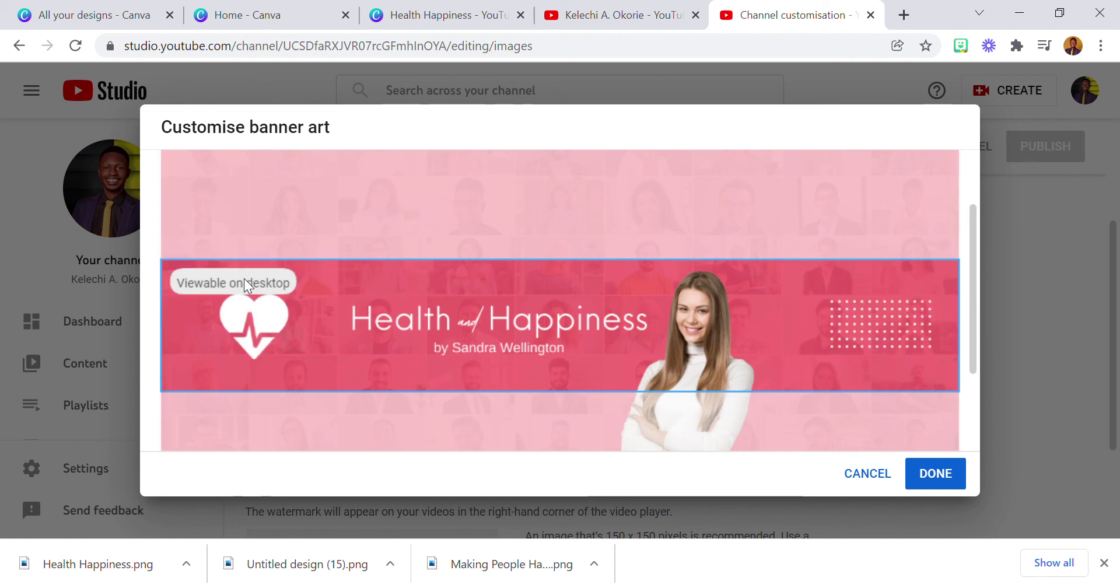
pyautogui.scroll(2, 251, 202)
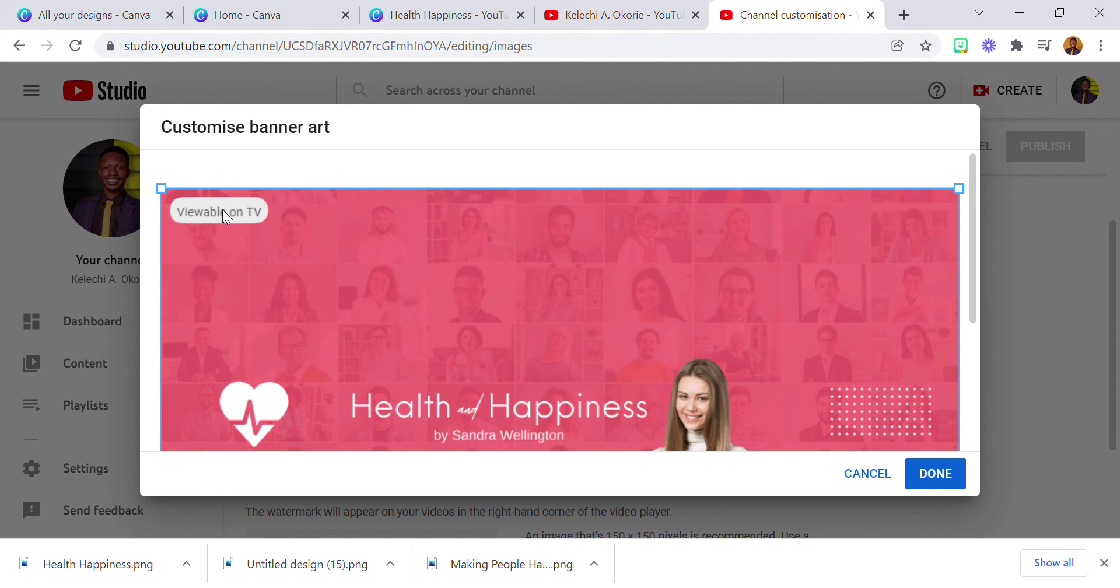
pyautogui.scroll(-1, 251, 215)
pyautogui.scroll(-4, 280, 239)
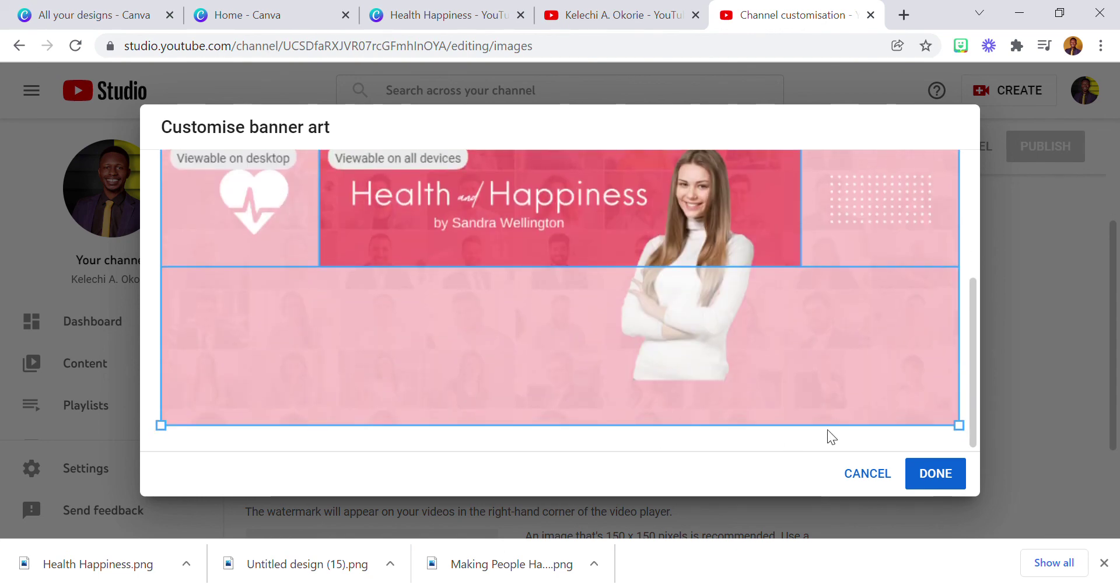
pyautogui.scroll(2, 612, 334)
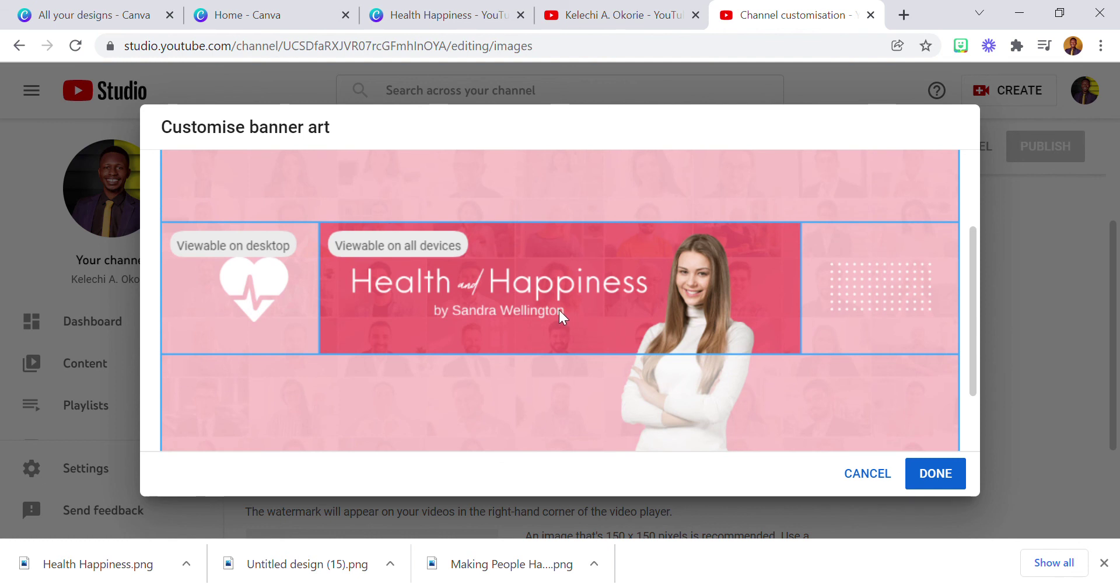